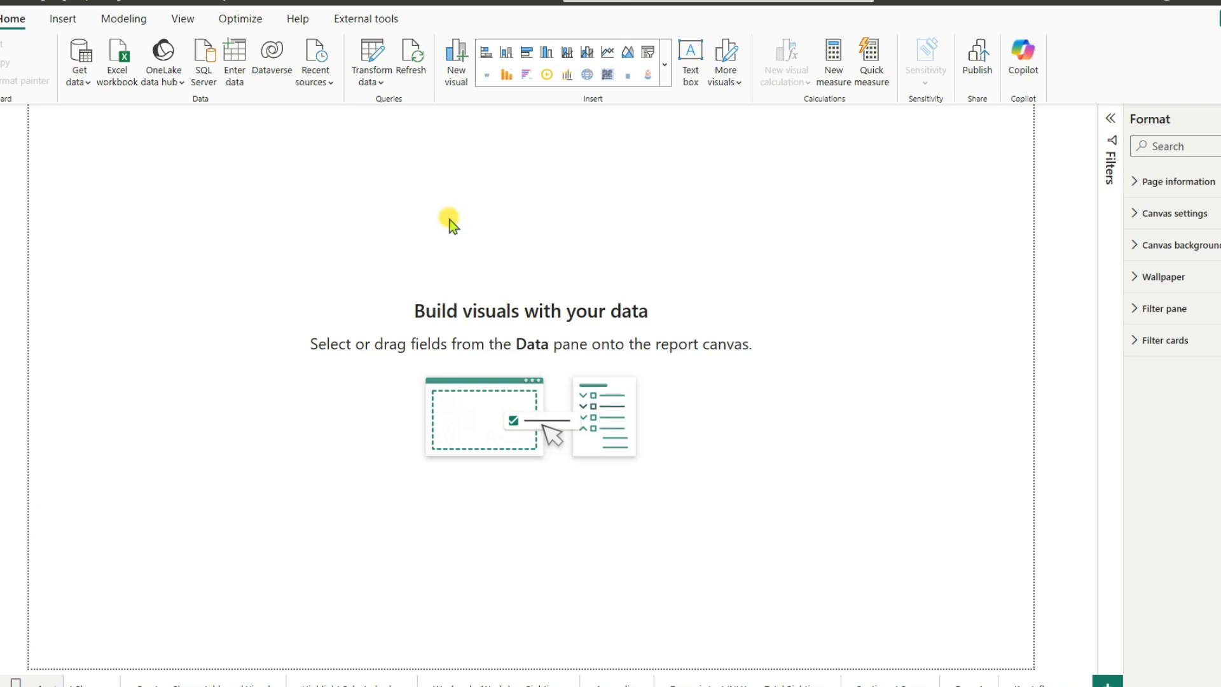
- Insert a Key influencers visual on the blank page and enlarge it to more than half the canvas width
left_click(664, 78)
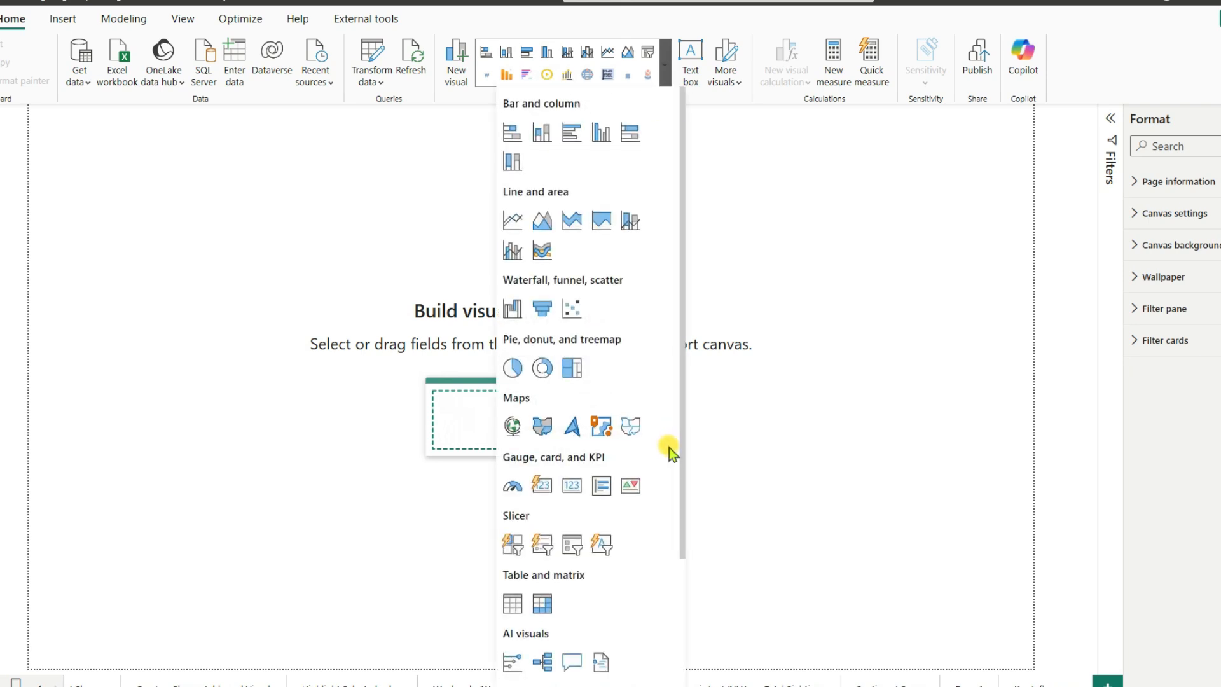
scroll(669, 448, "down", 3)
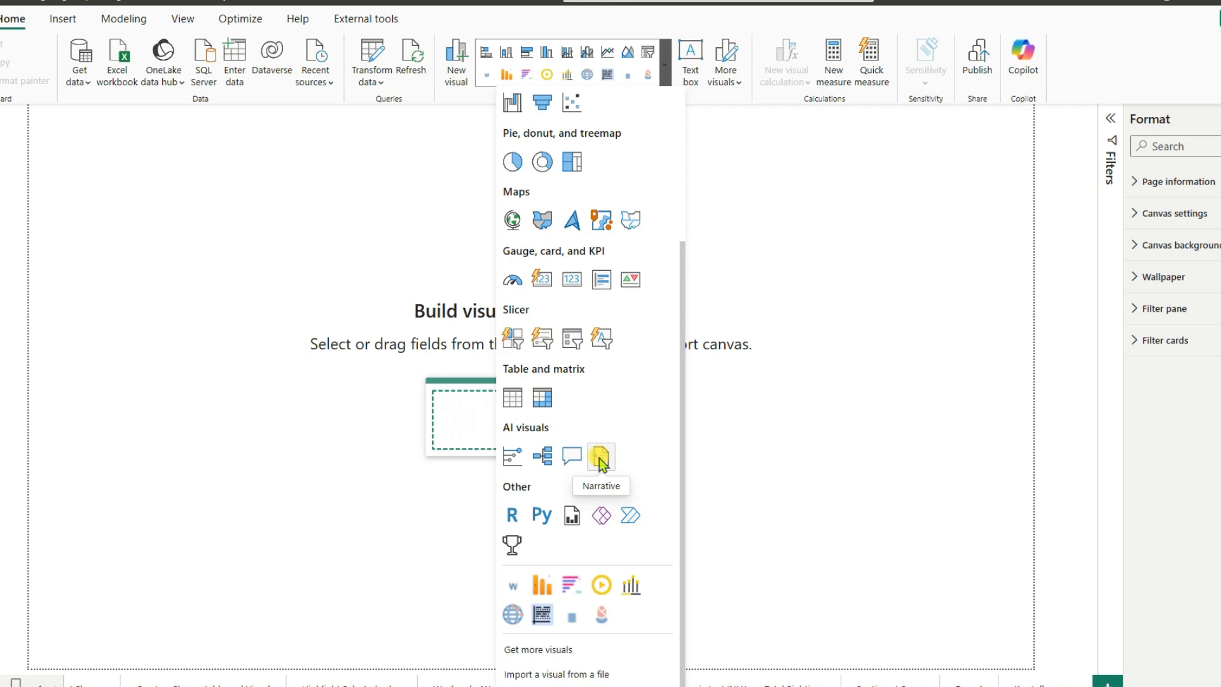
left_click(514, 463)
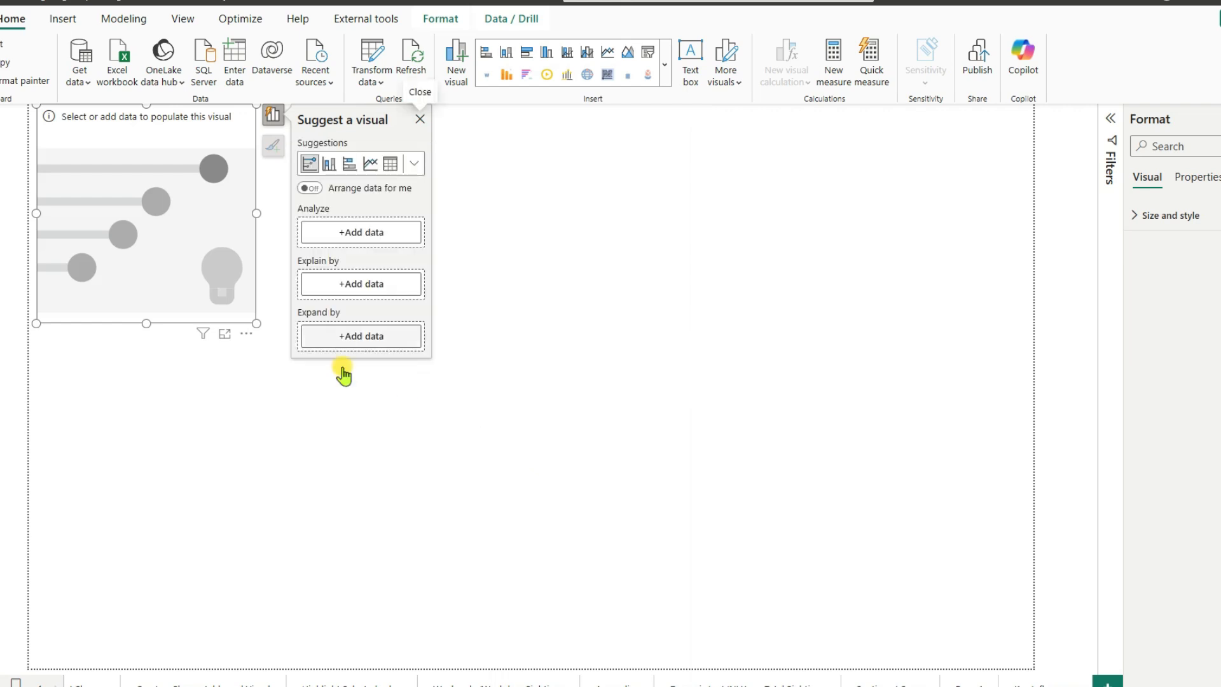
left_click_drag(252, 325, 619, 624)
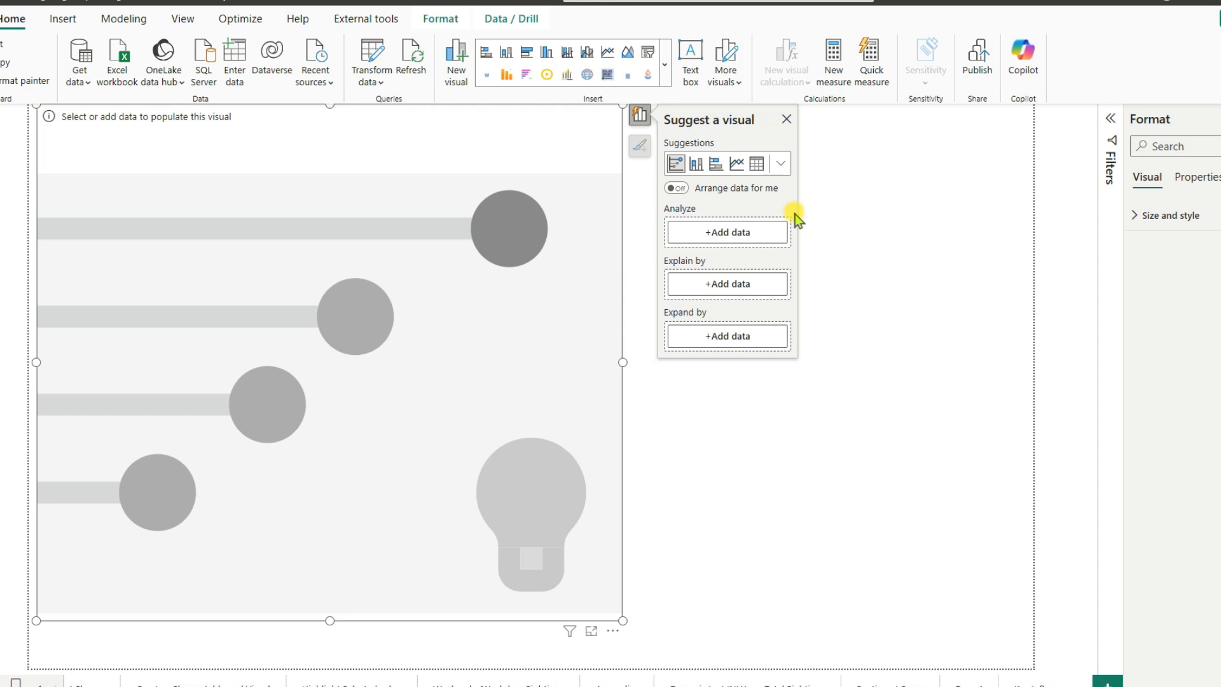
- Assign the Total Sightings measure from the Misc folder of Measures_Table as the visual's Analyze field
left_click(715, 234)
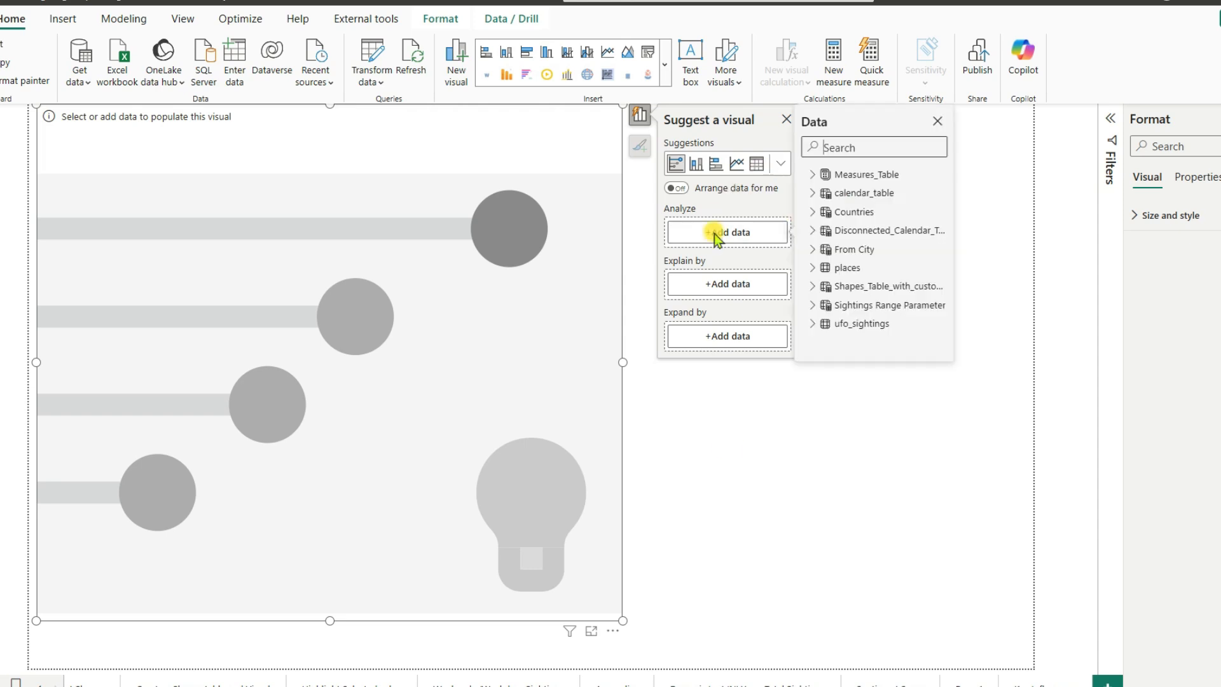
left_click(813, 176)
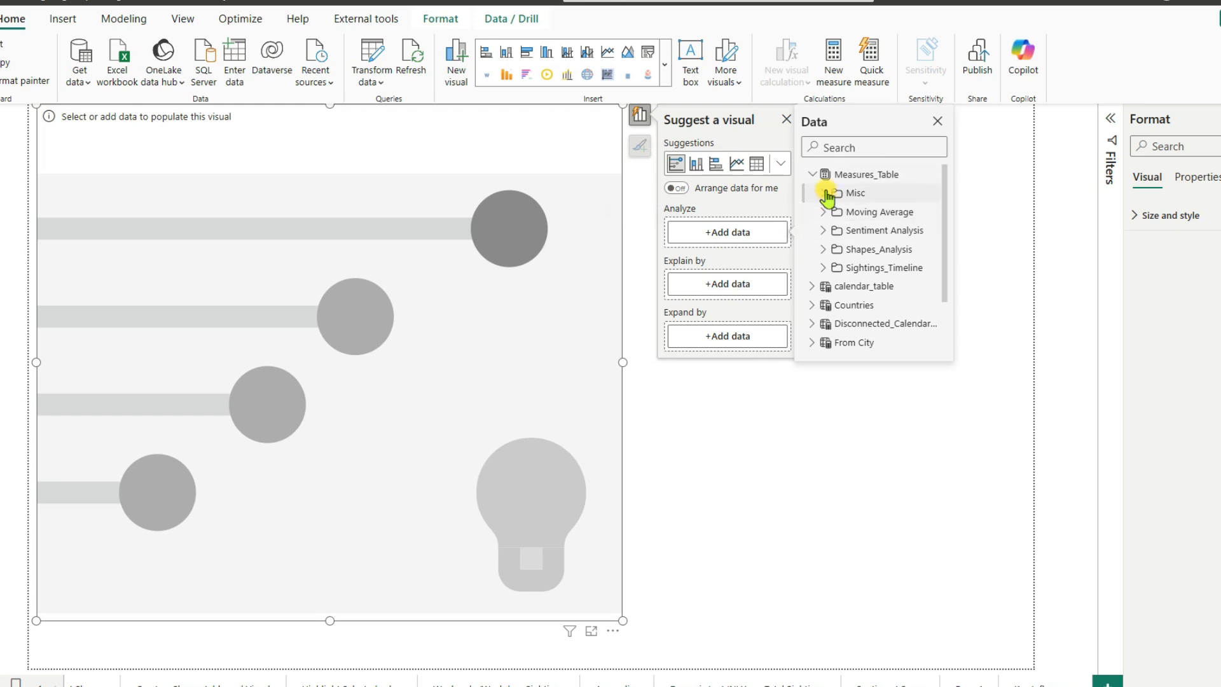
left_click(825, 194)
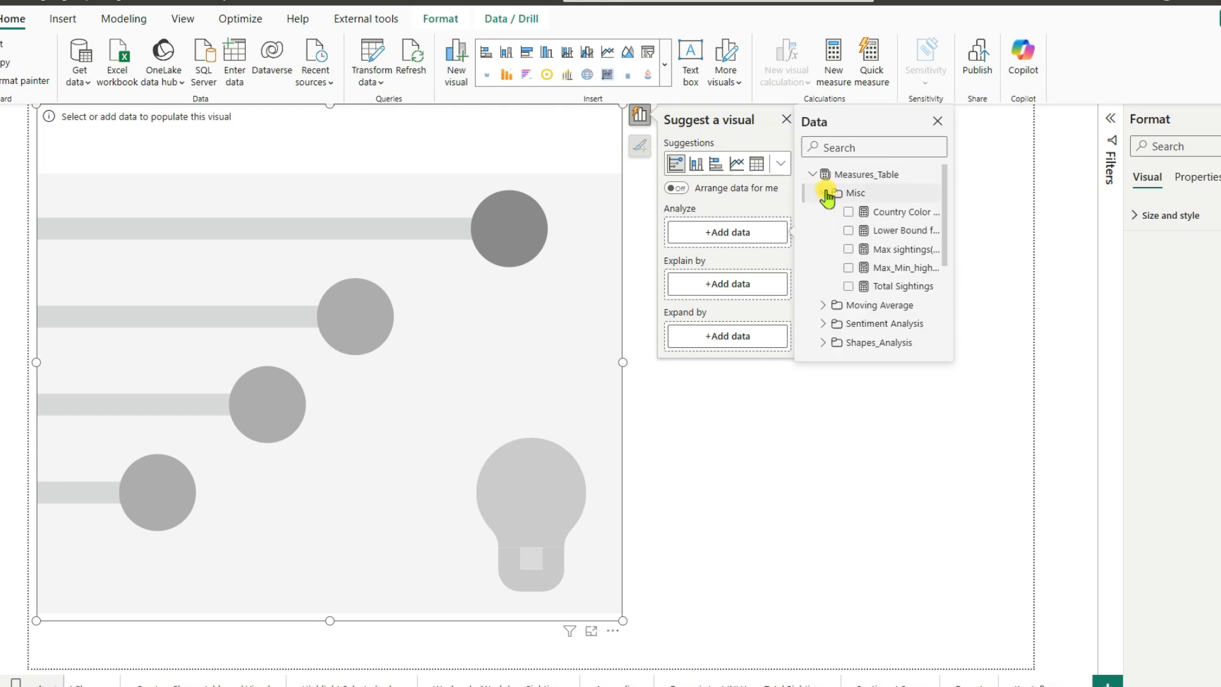
left_click(849, 287)
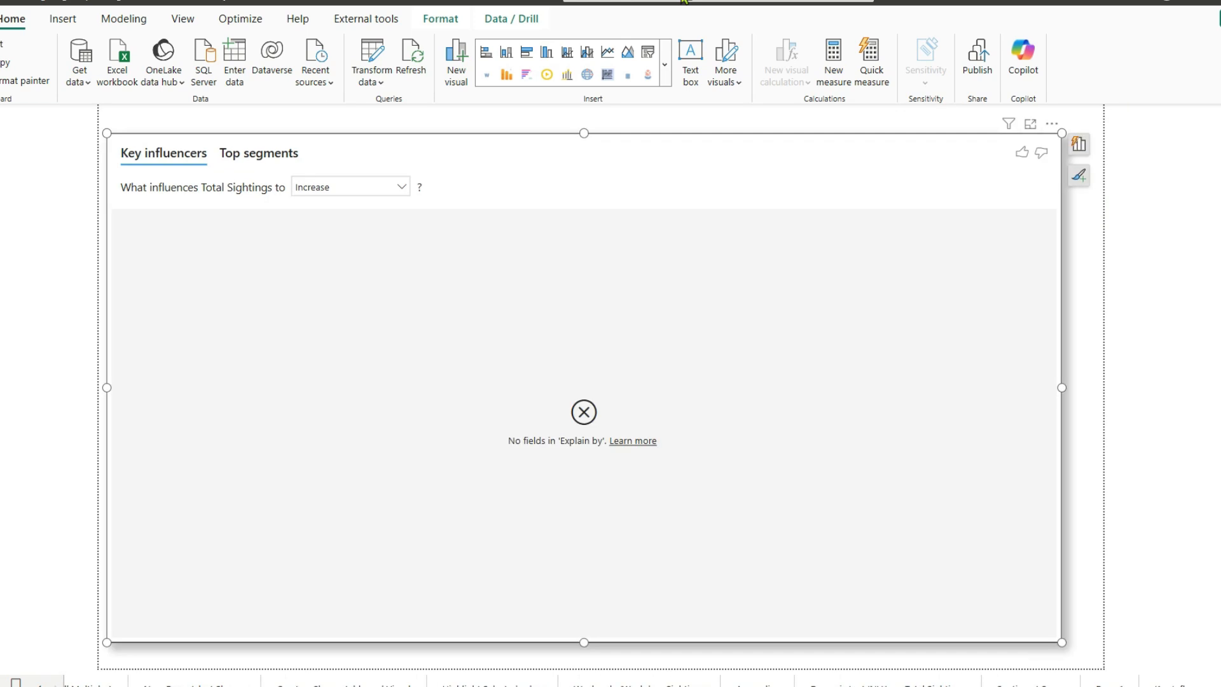
- Add Decade Bin from the ufo_sightings table to the visual's Explain by fields
left_click(1083, 152)
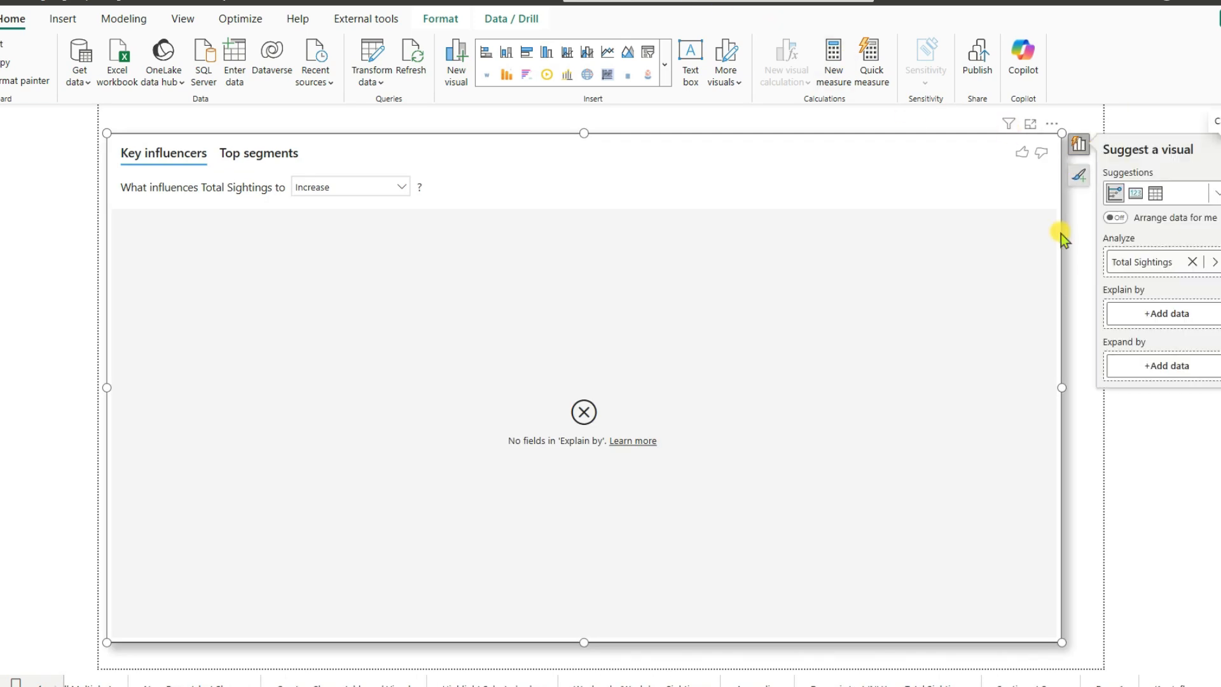
left_click(1142, 315)
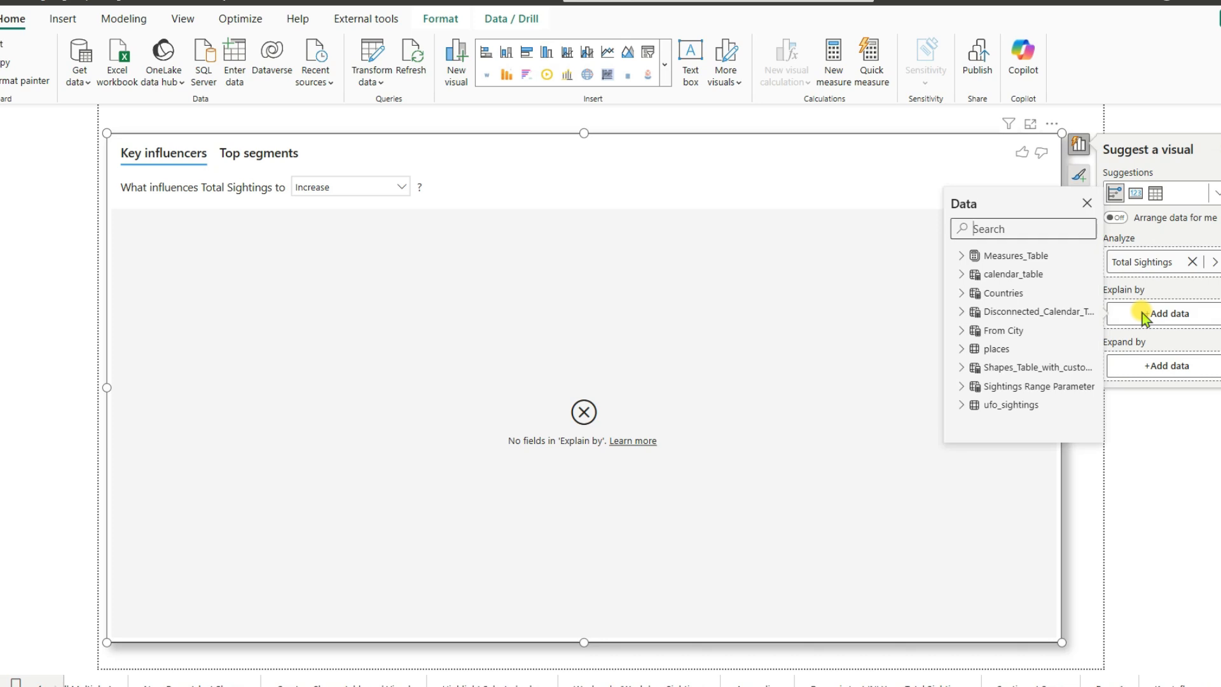
left_click(962, 405)
scroll(990, 403, "down", 8)
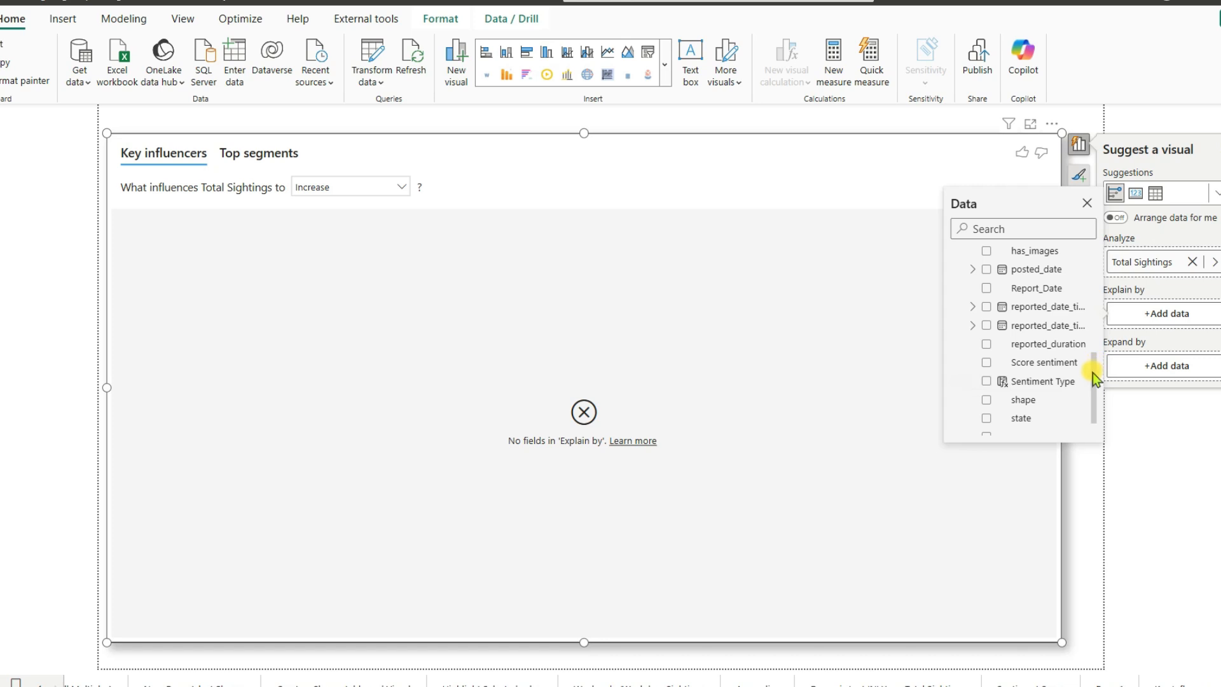
left_click_drag(1092, 373, 1093, 337)
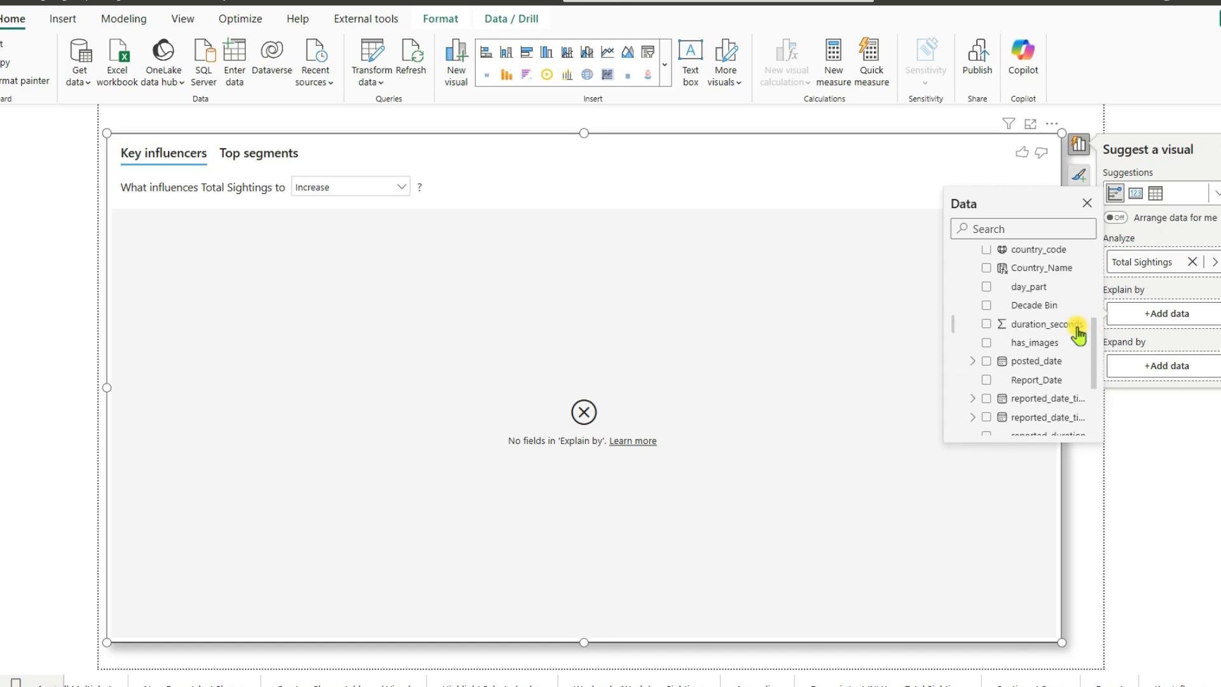
left_click(986, 306)
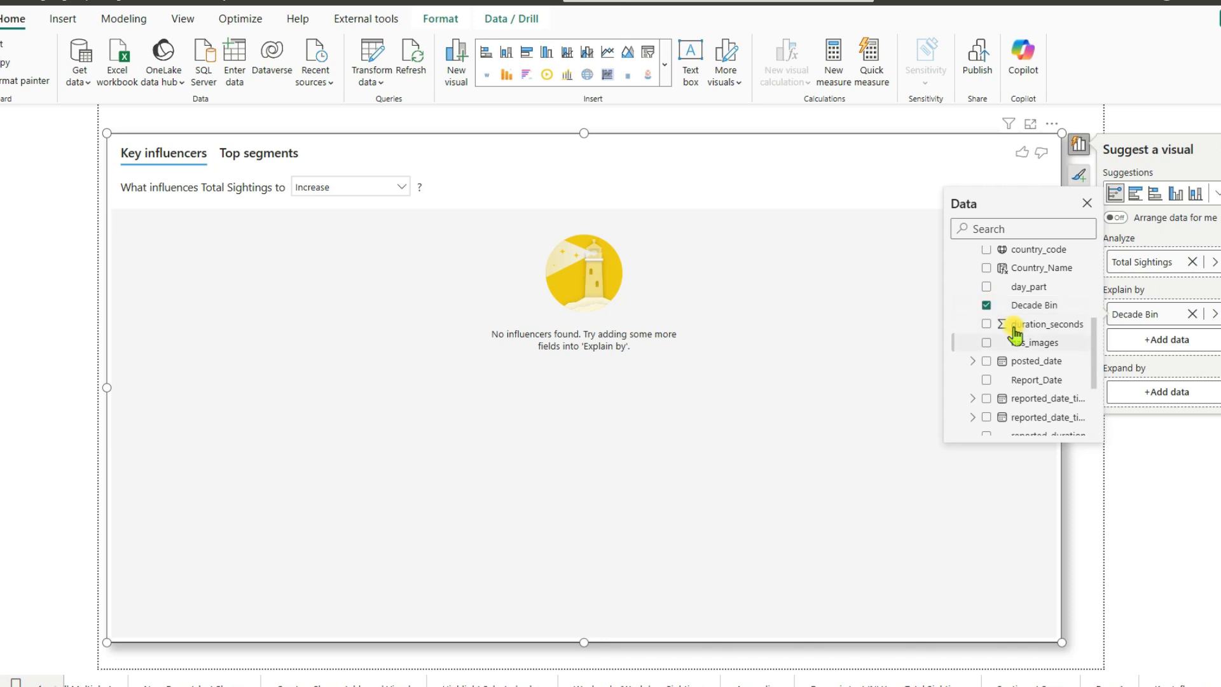
- Add shape, state and city from ufo_sightings to the Explain by fields and close the field list
left_click_drag(1093, 334, 1096, 372)
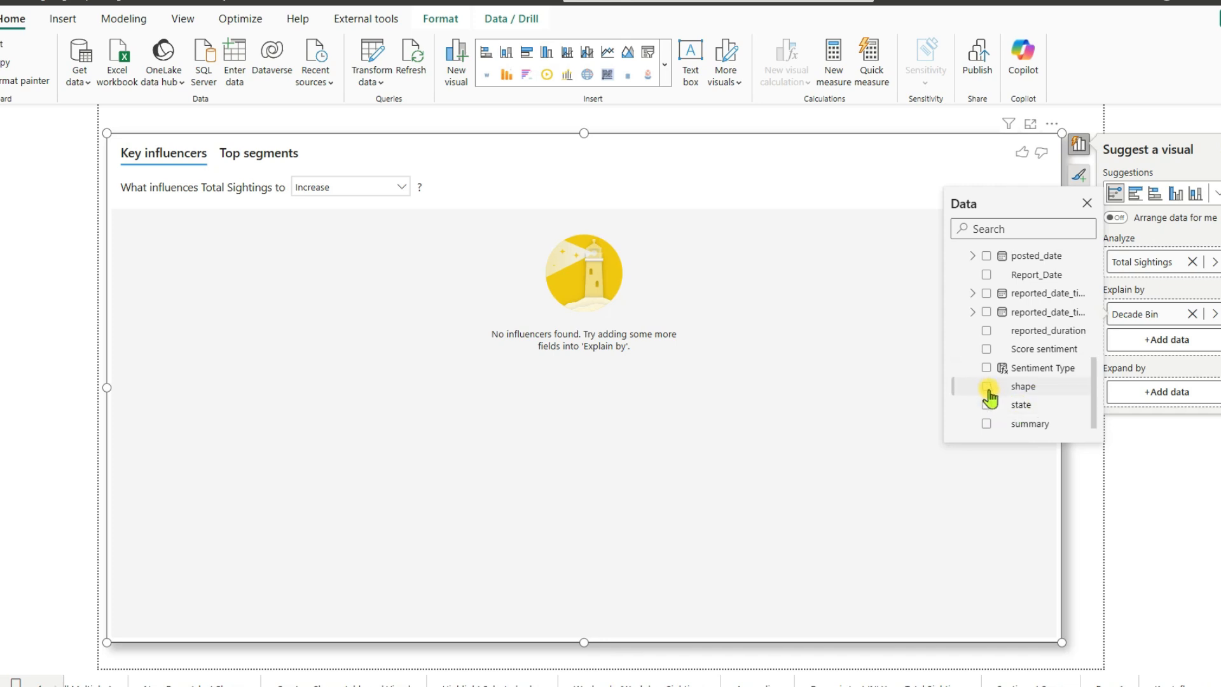
left_click(987, 387)
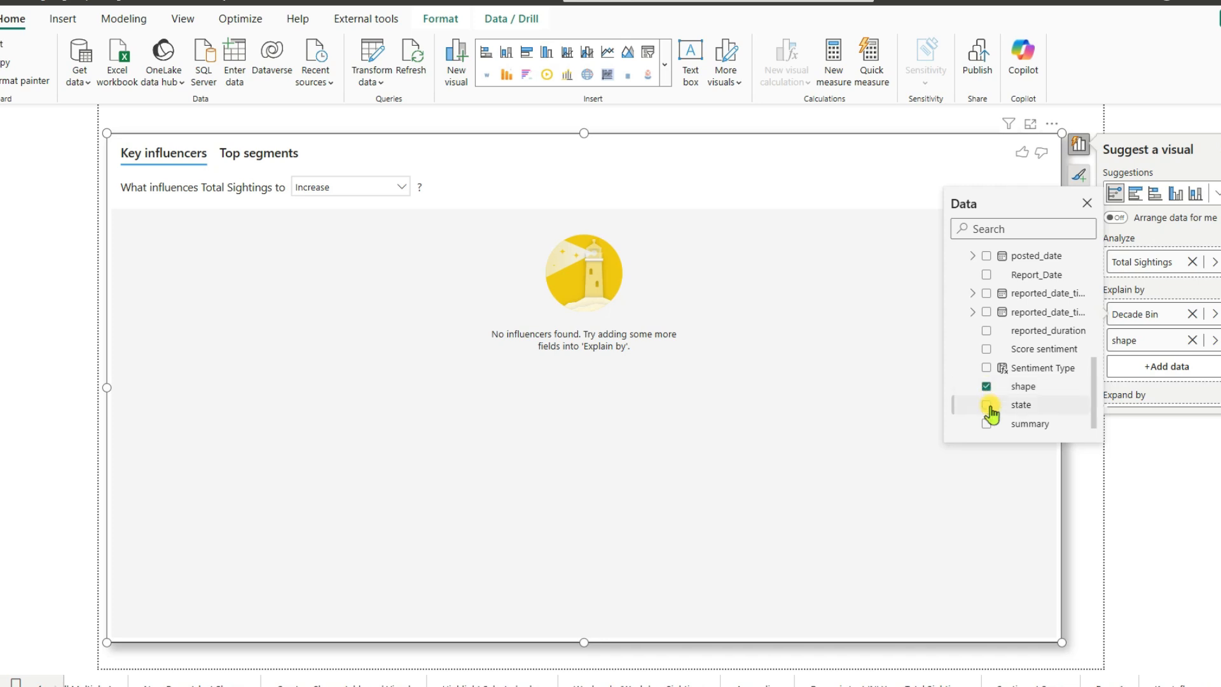
left_click(988, 405)
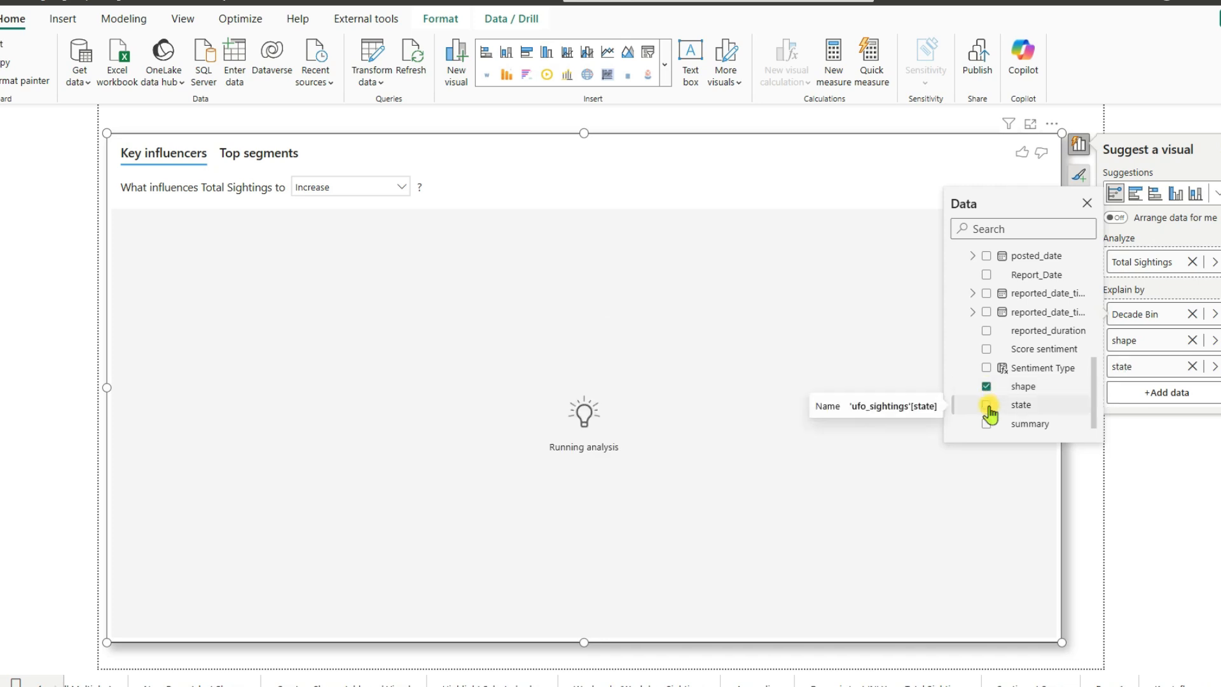
left_click_drag(1097, 371, 1093, 316)
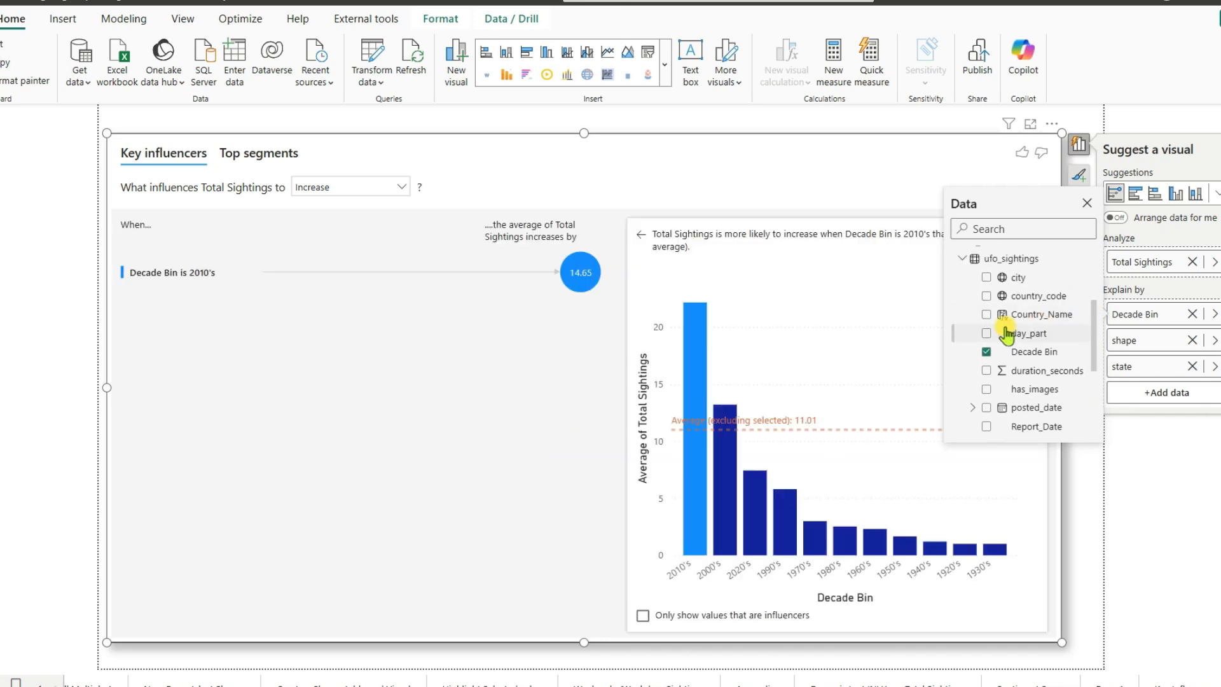
left_click(987, 277)
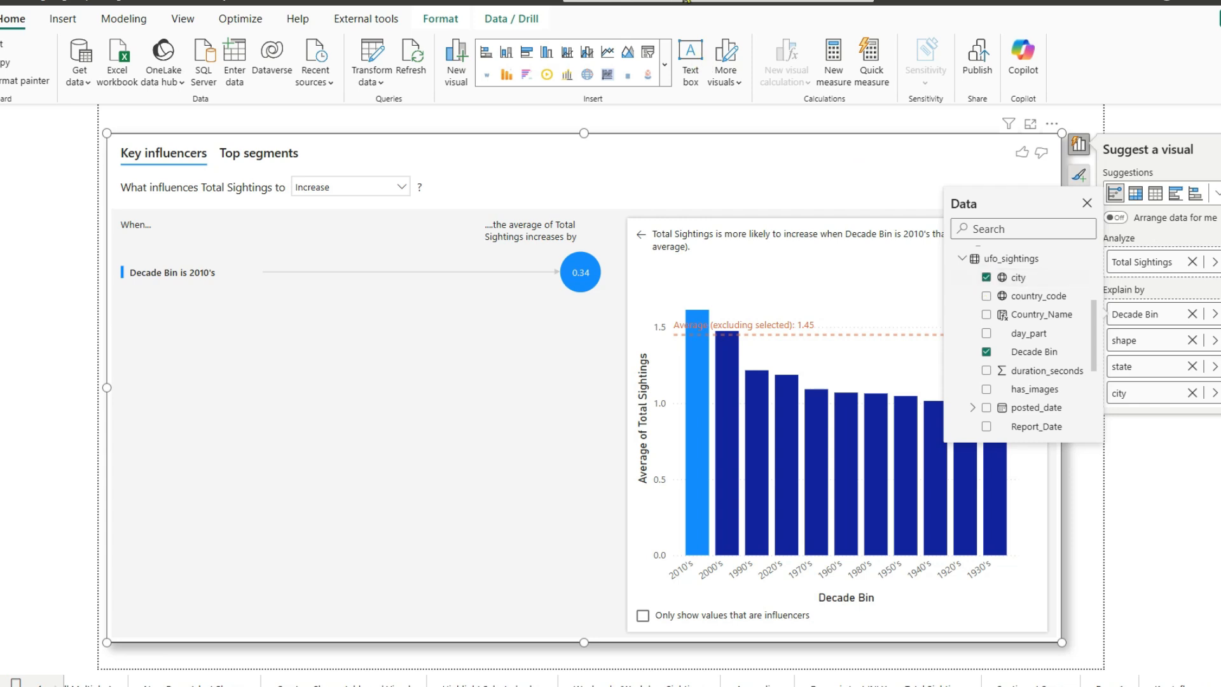
left_click(103, 174)
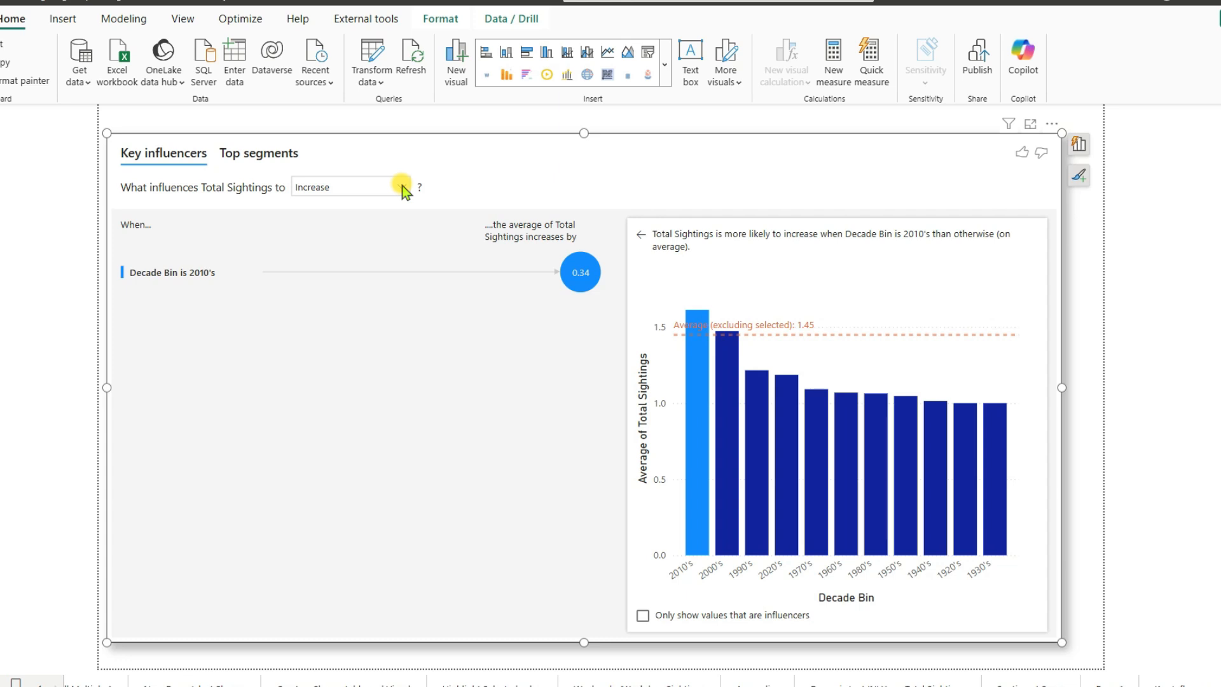
- Examine the 2010's Decade Bin influencer with its average sightings chart, and check the visual's top segments
mouse_move(584, 280)
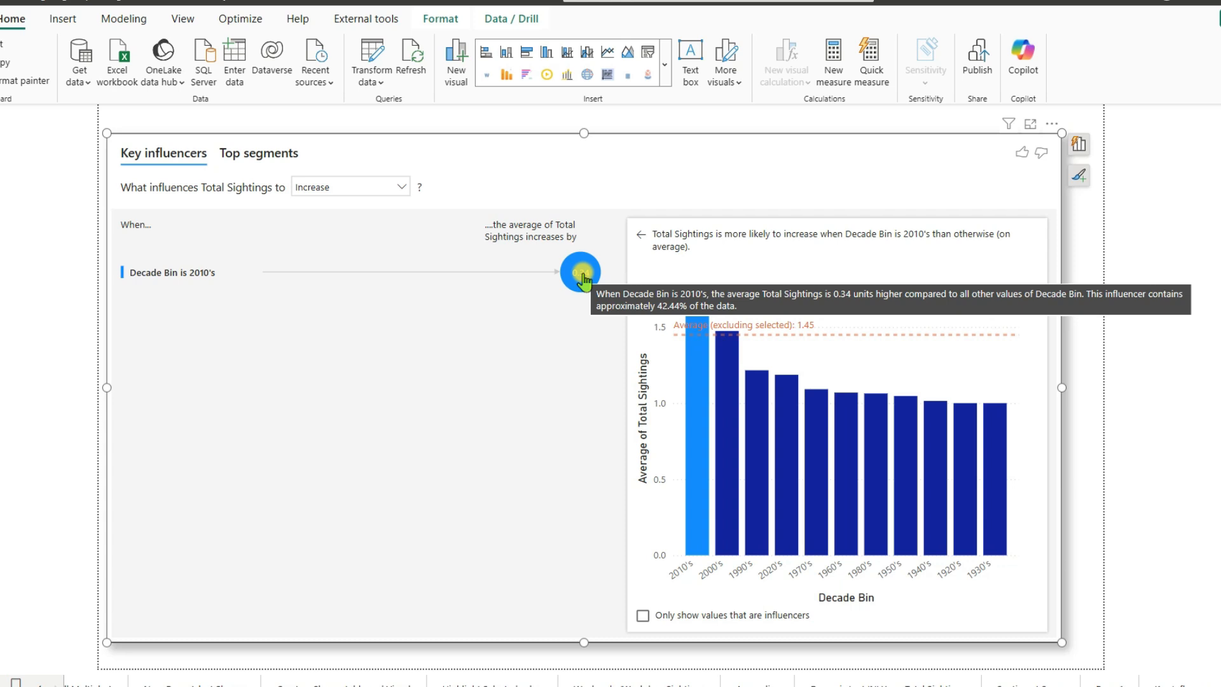
left_click(583, 276)
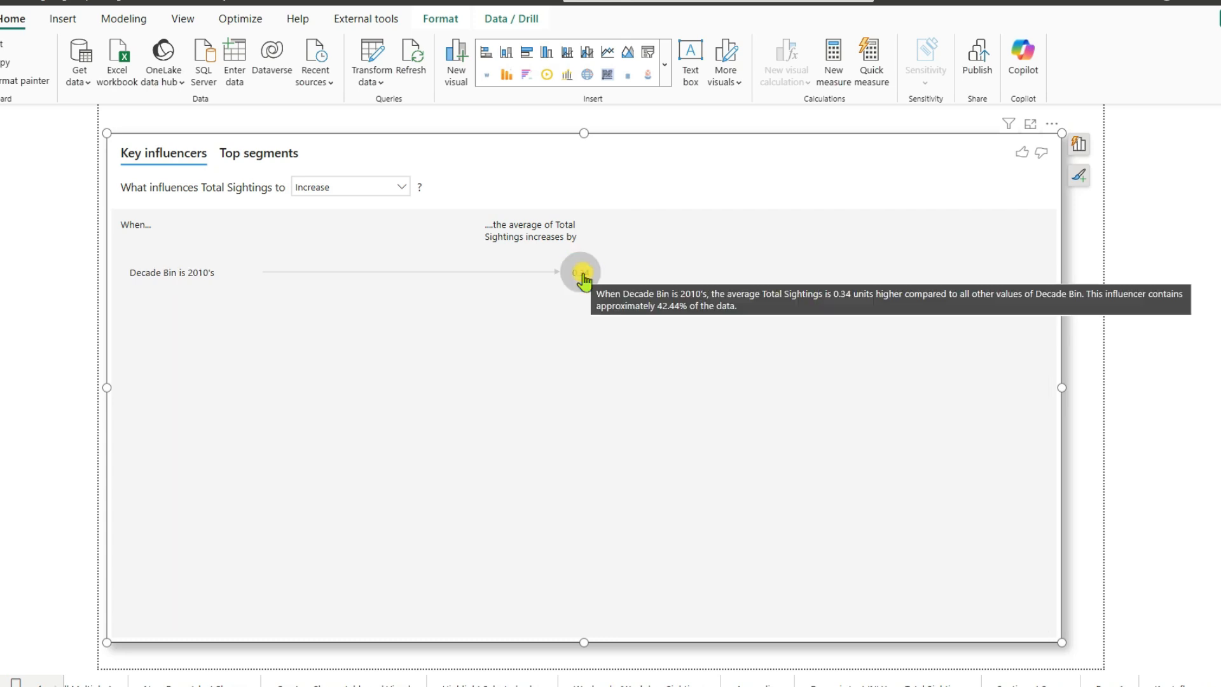
left_click(583, 276)
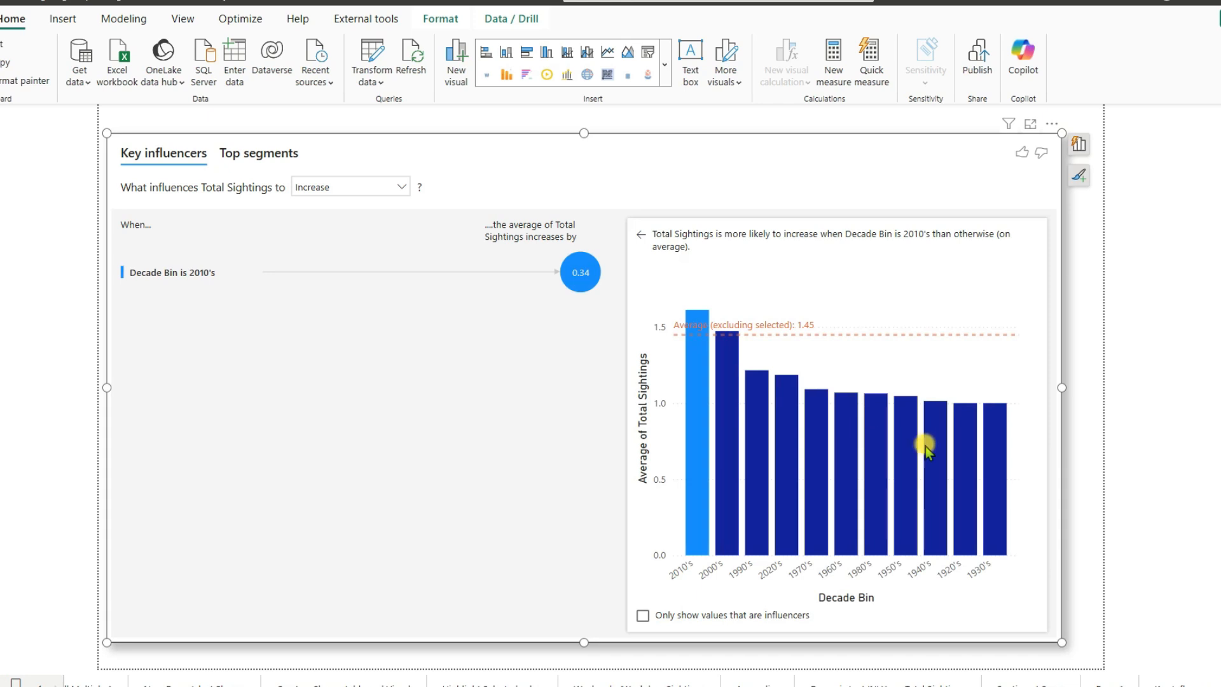
mouse_move(971, 453)
left_click(245, 159)
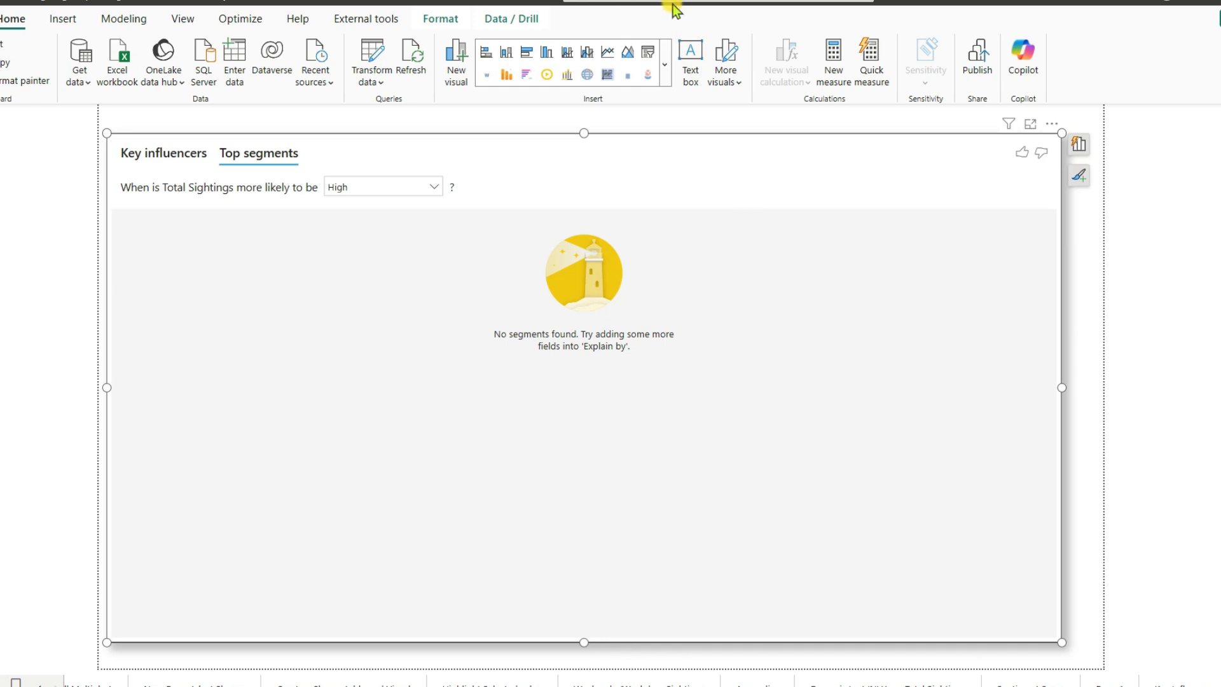
key("Escape")
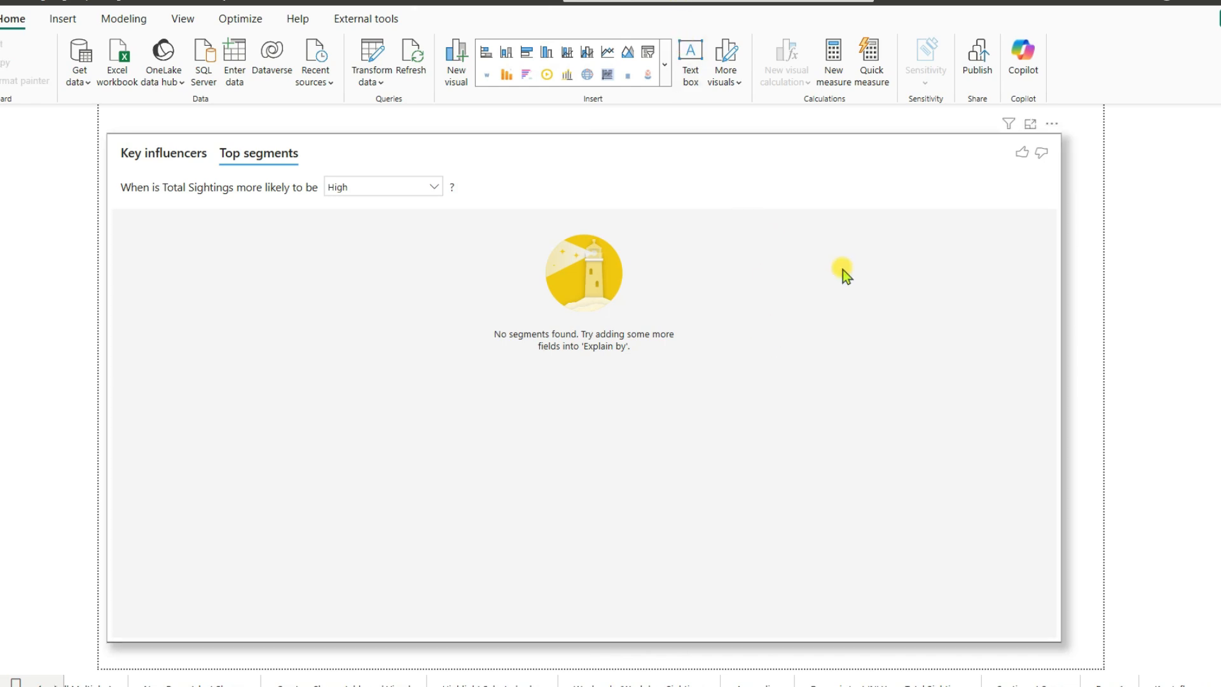
- Add Country_Name from ufo_sightings to Explain by and the day of the week field from calendar_table to Expand by
left_click(848, 198)
left_click(1086, 146)
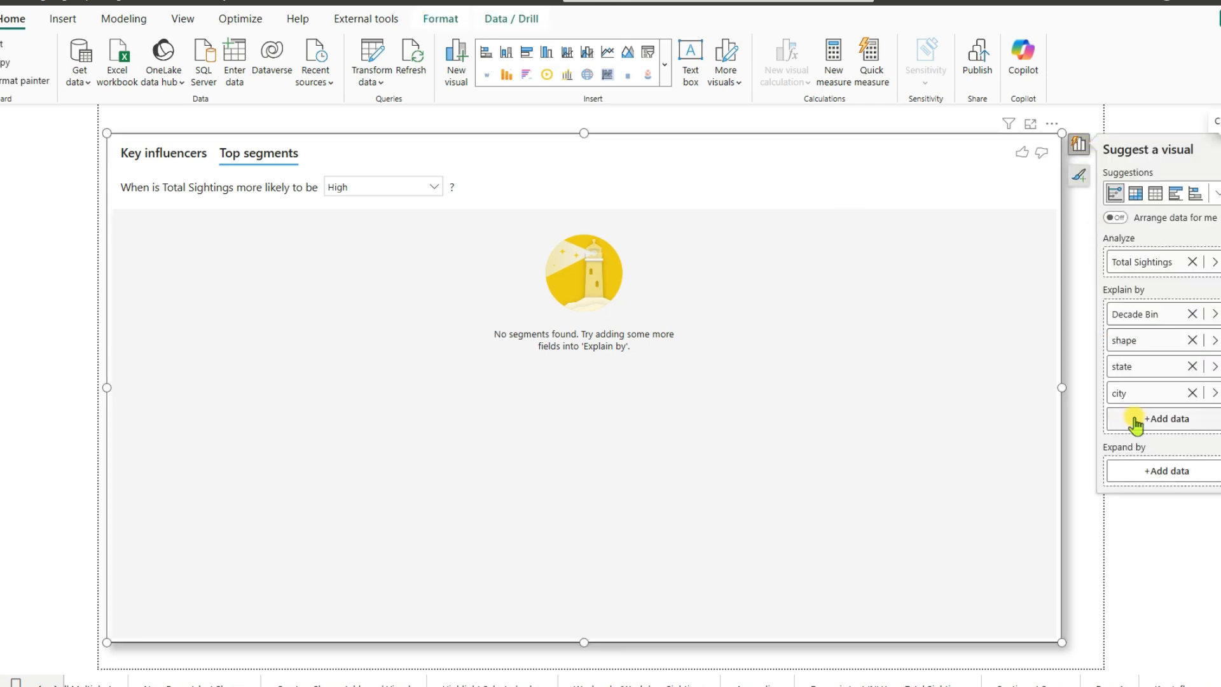
left_click(1150, 422)
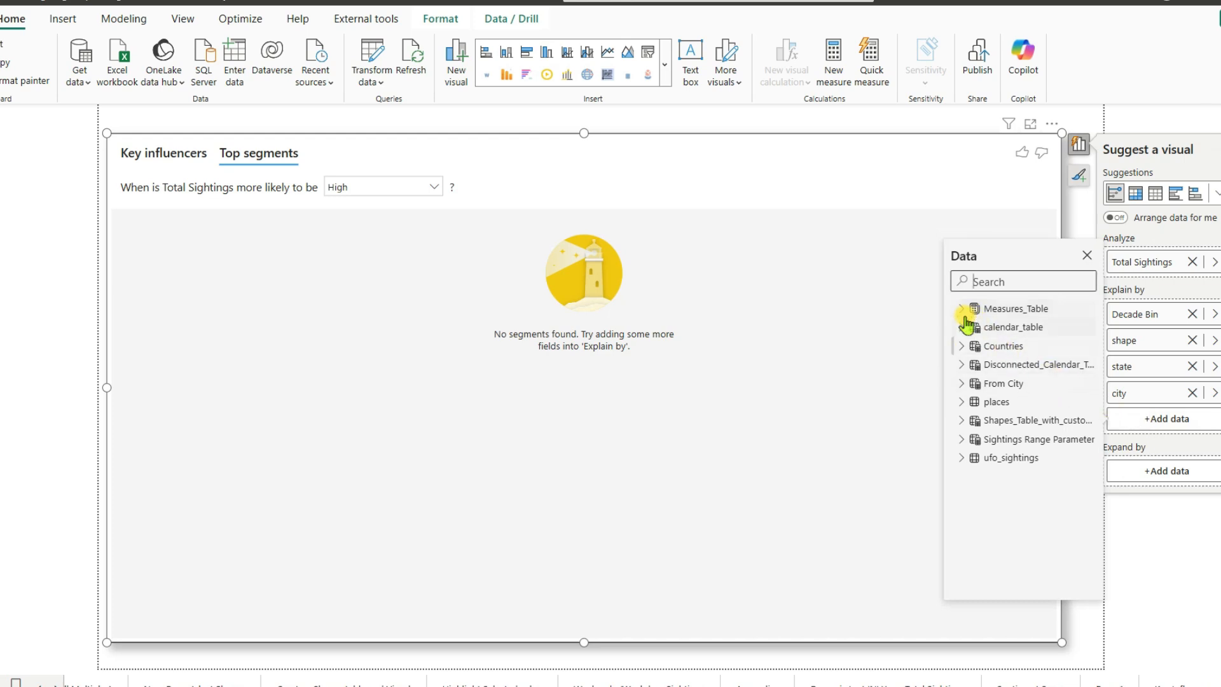
left_click(965, 458)
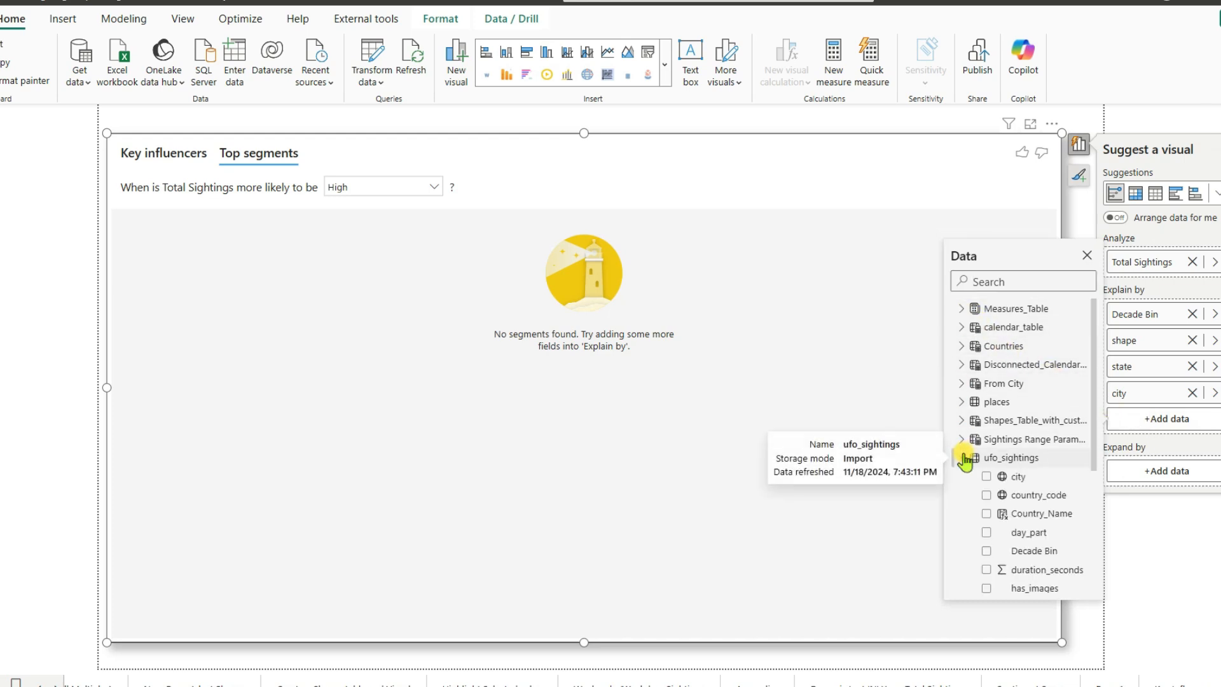
left_click(986, 515)
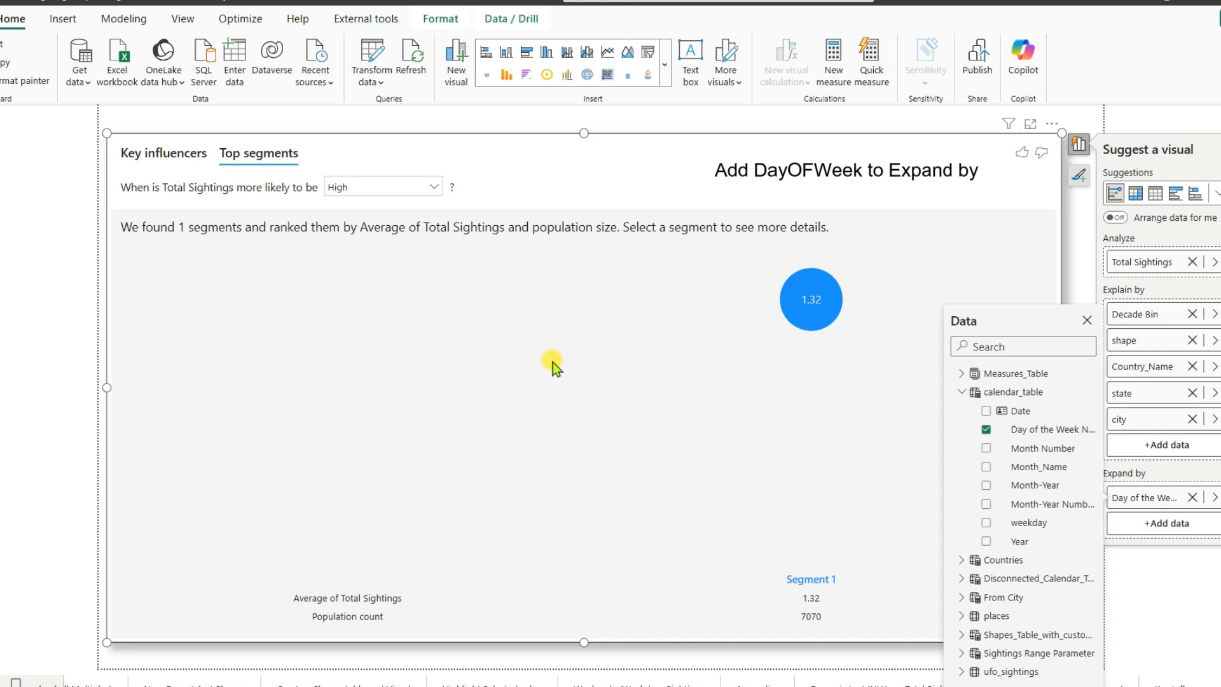
left_click(1085, 321)
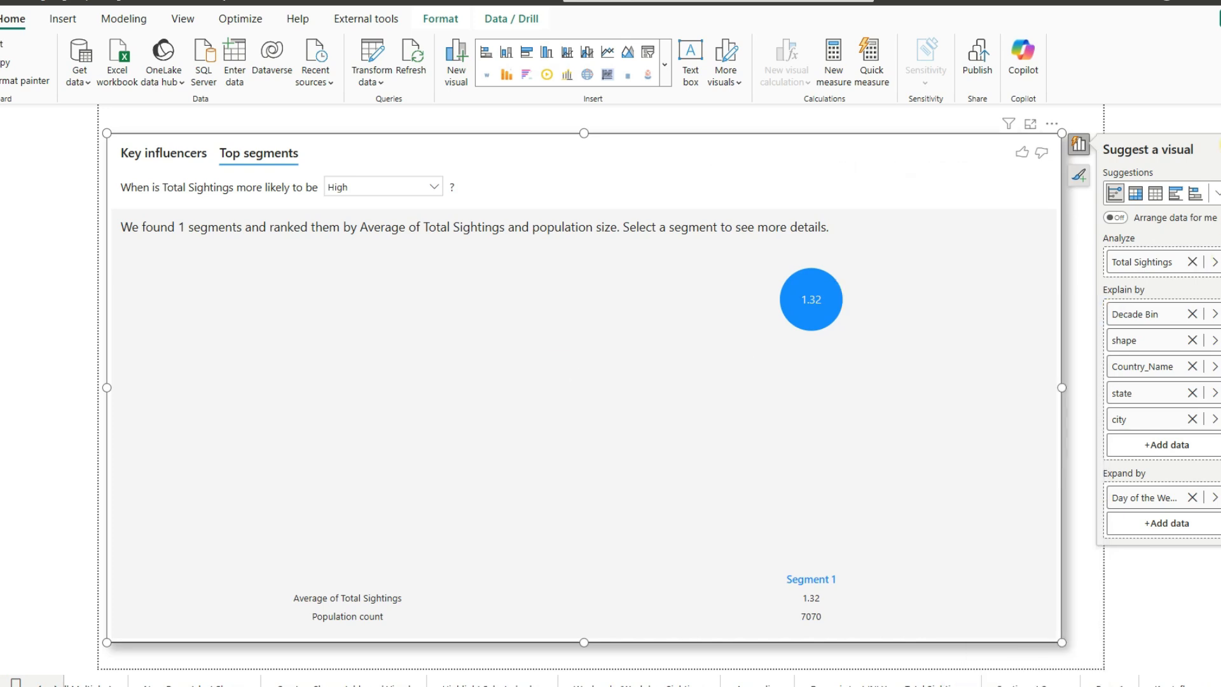
- Examine Segment 1's breakdown and the key influencers that increase or decrease Total Sightings, with the visual's field assignments open
left_click(810, 300)
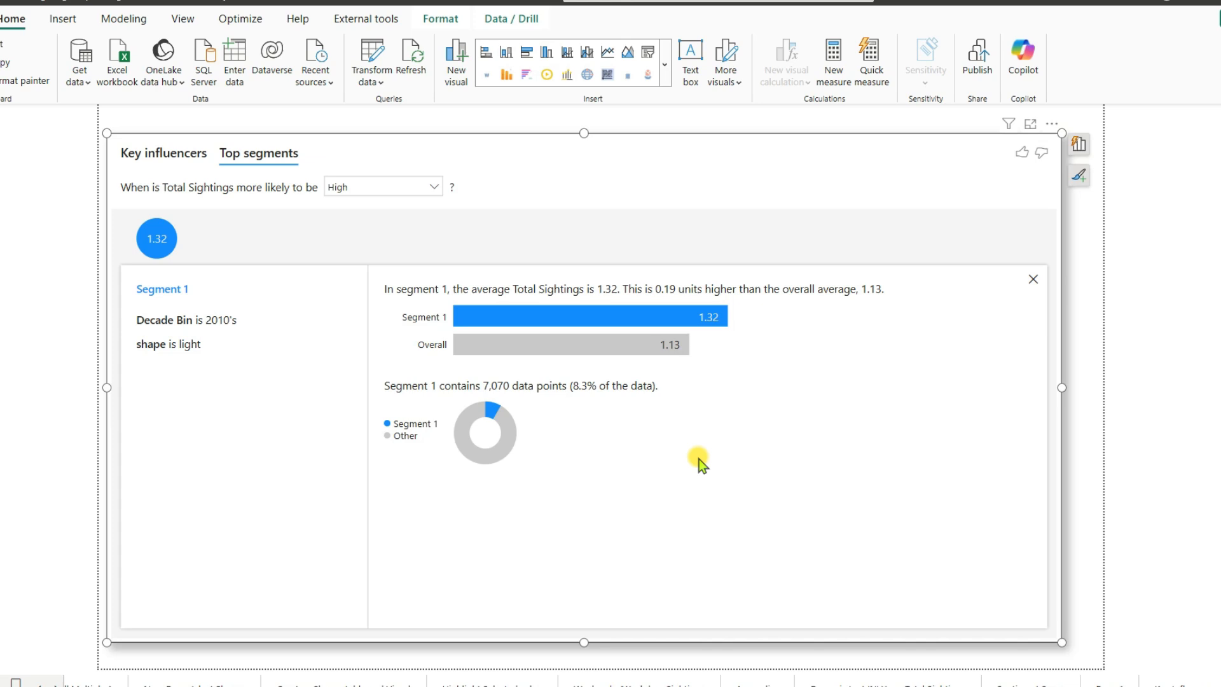
left_click(154, 155)
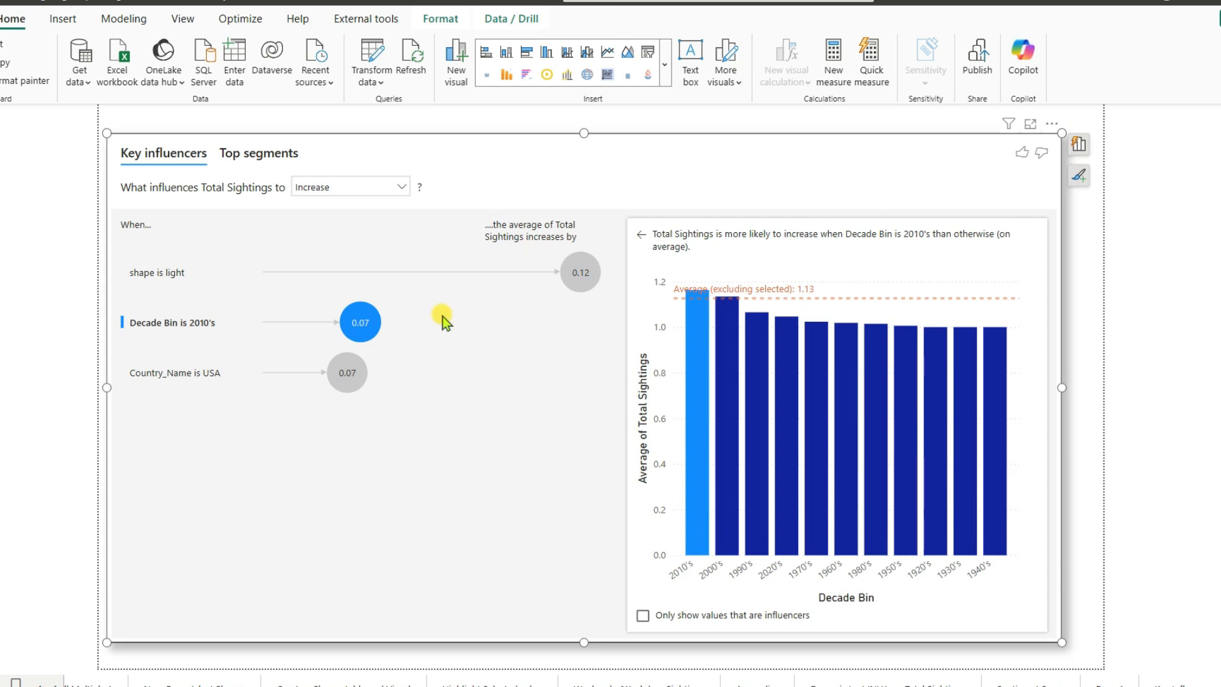
left_click(253, 160)
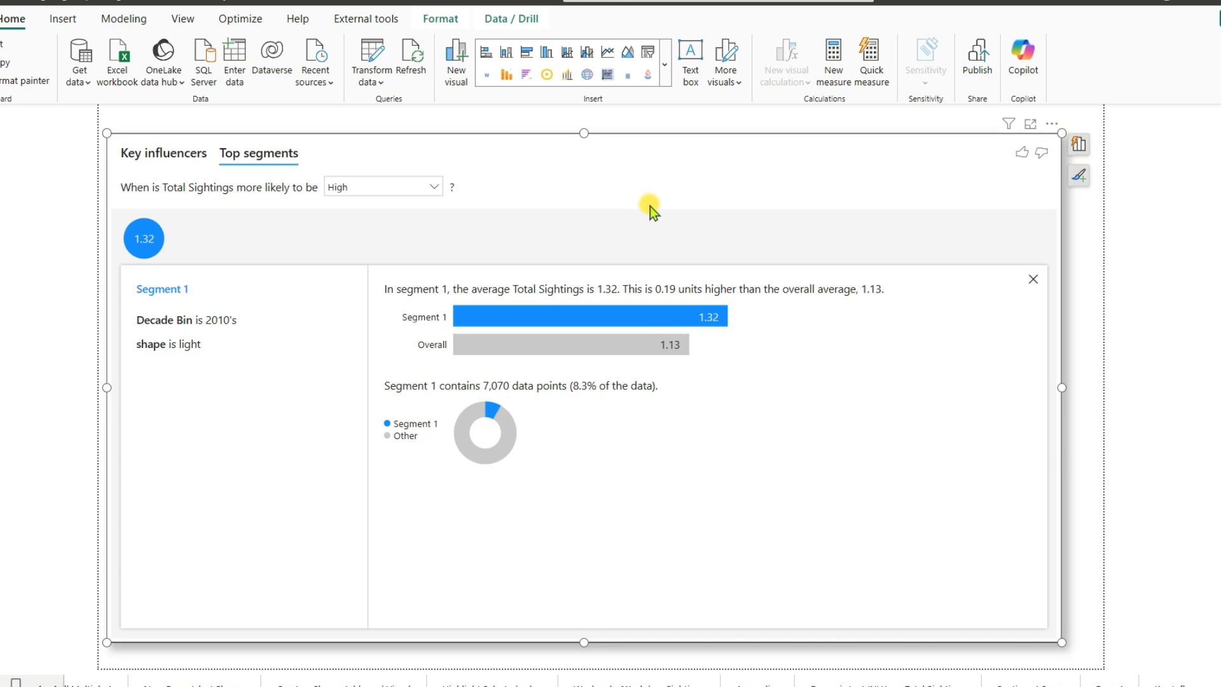
left_click(1077, 150)
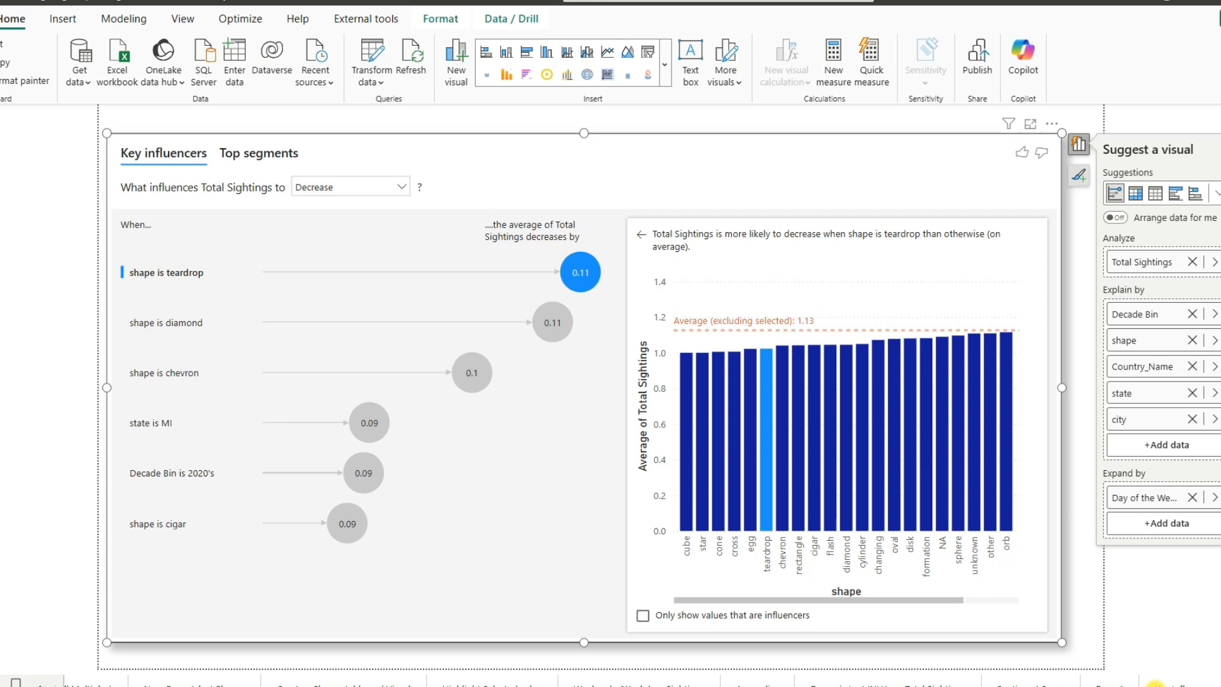
- Go to the Key Influencers page and show the field assignments of its Key influencers visual
left_click(1154, 683)
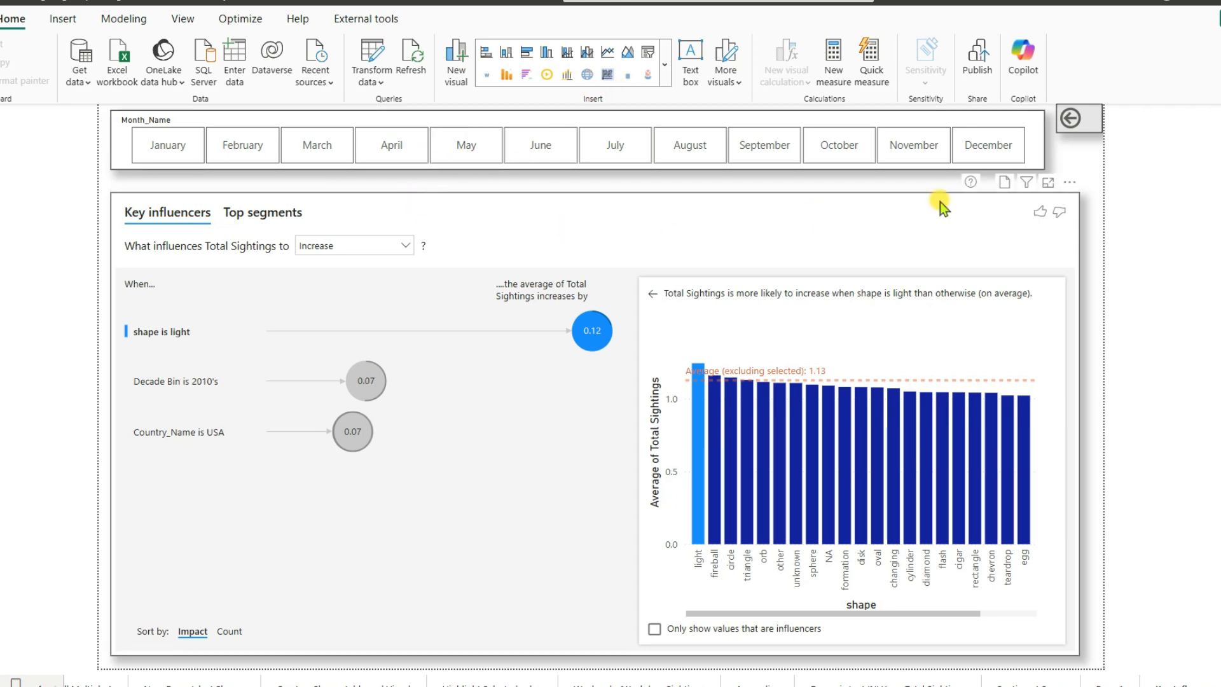
left_click(990, 219)
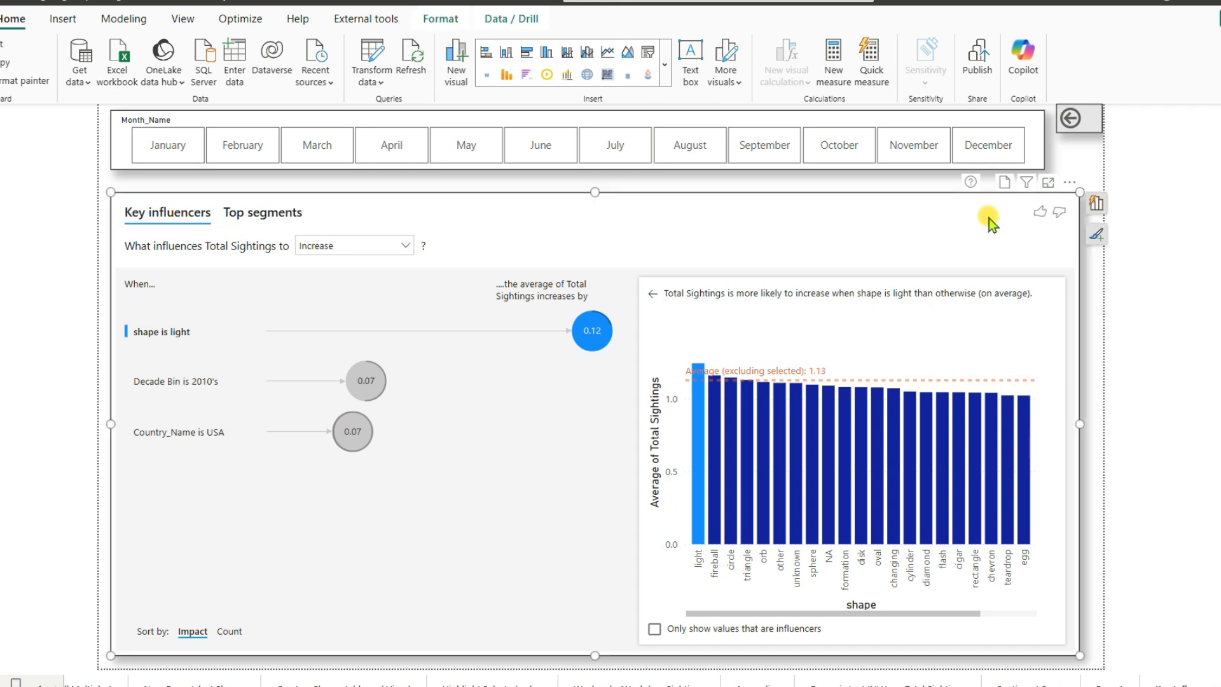
left_click(1098, 210)
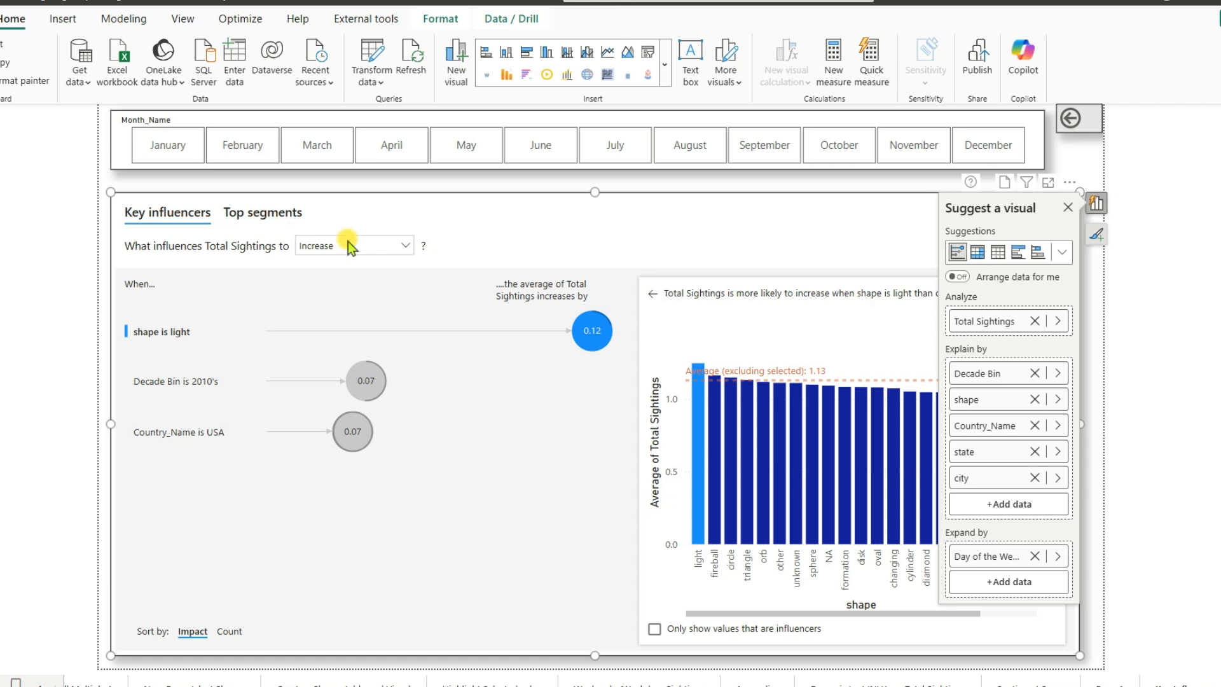
- Switch the influencer analysis of Total Sightings to Decrease and close the visual's field assignments
left_click(406, 247)
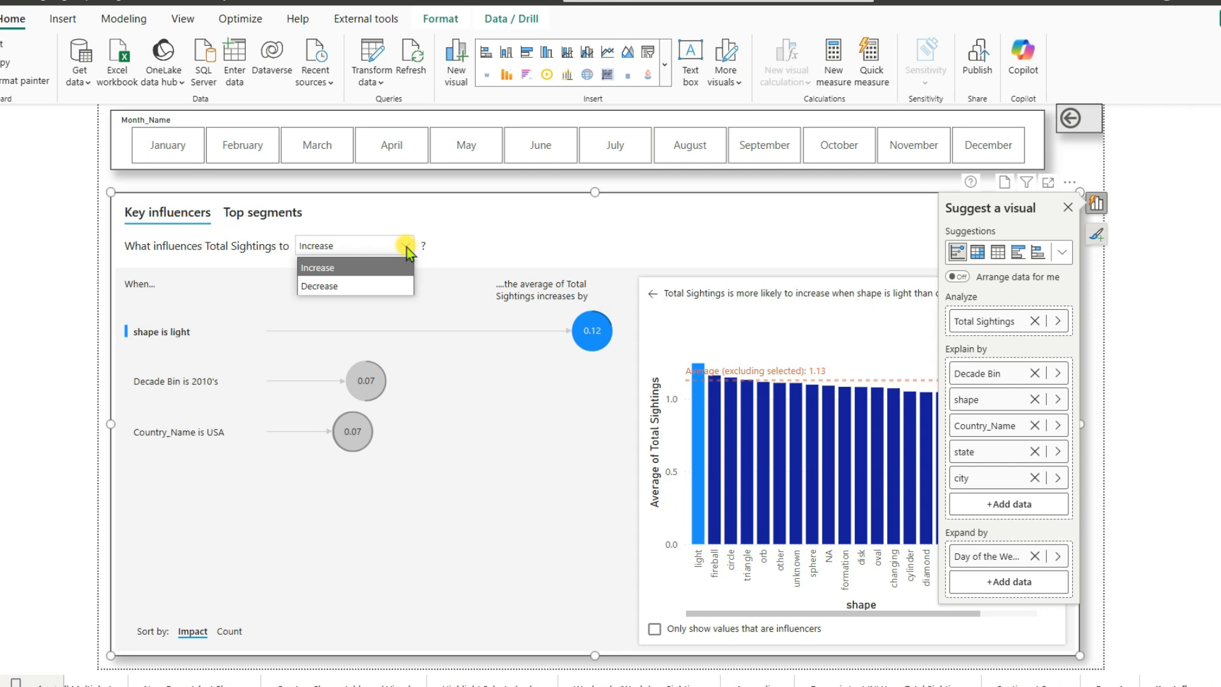
left_click(362, 291)
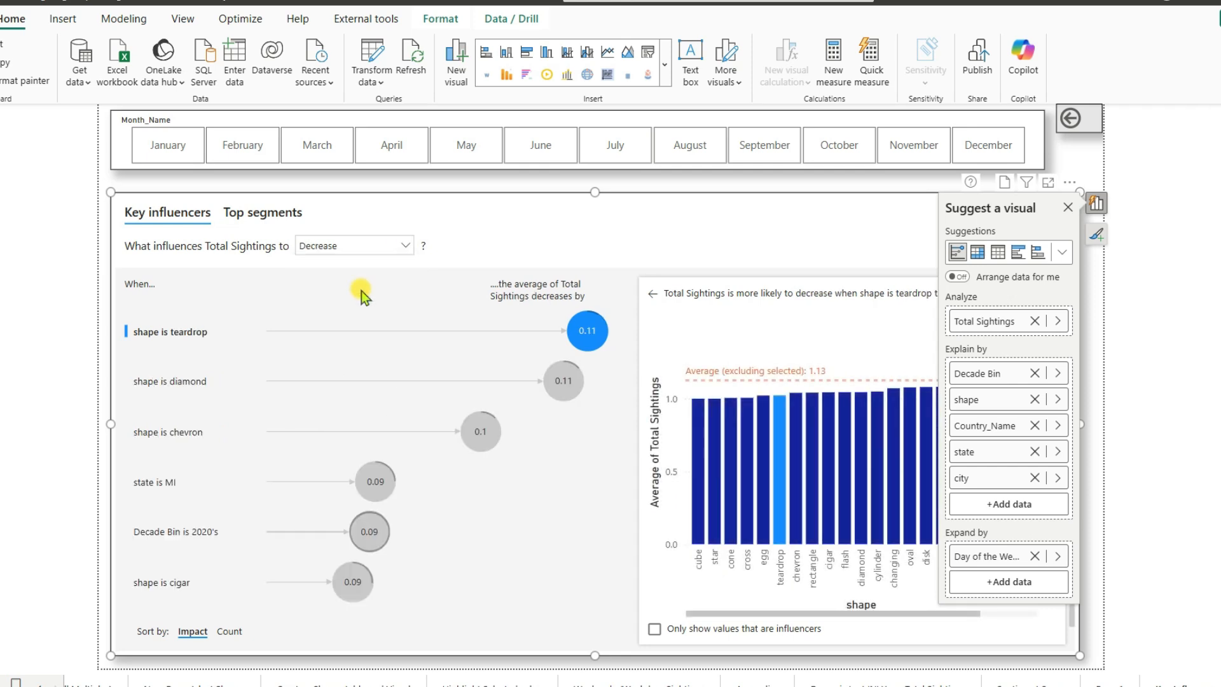
left_click(1068, 208)
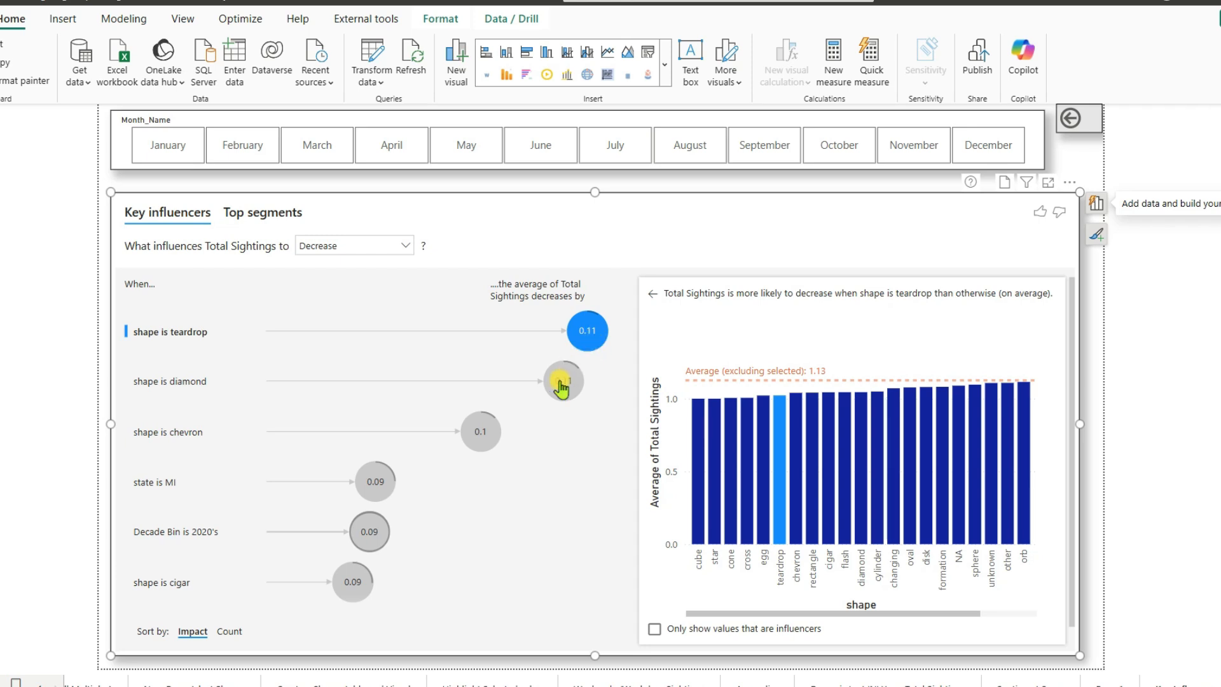
- Examine the "shape is diamond" influencer and the details of Segment 1 among the top segments
mouse_move(561, 385)
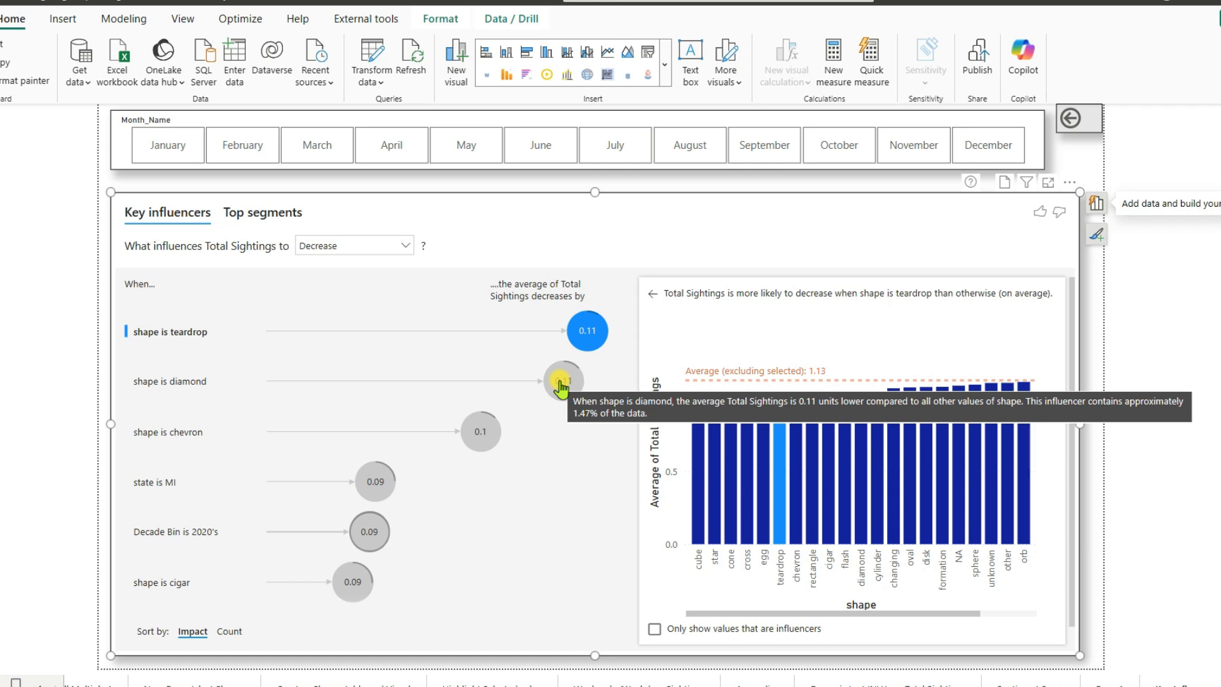
left_click(561, 385)
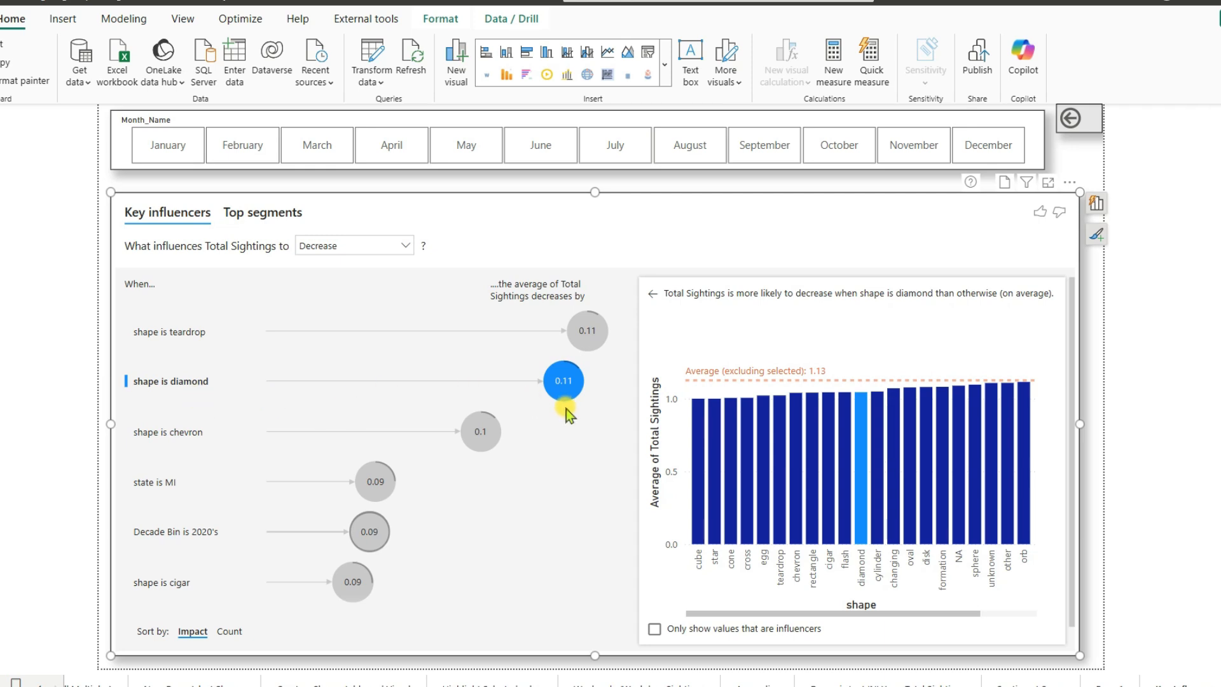
left_click(260, 216)
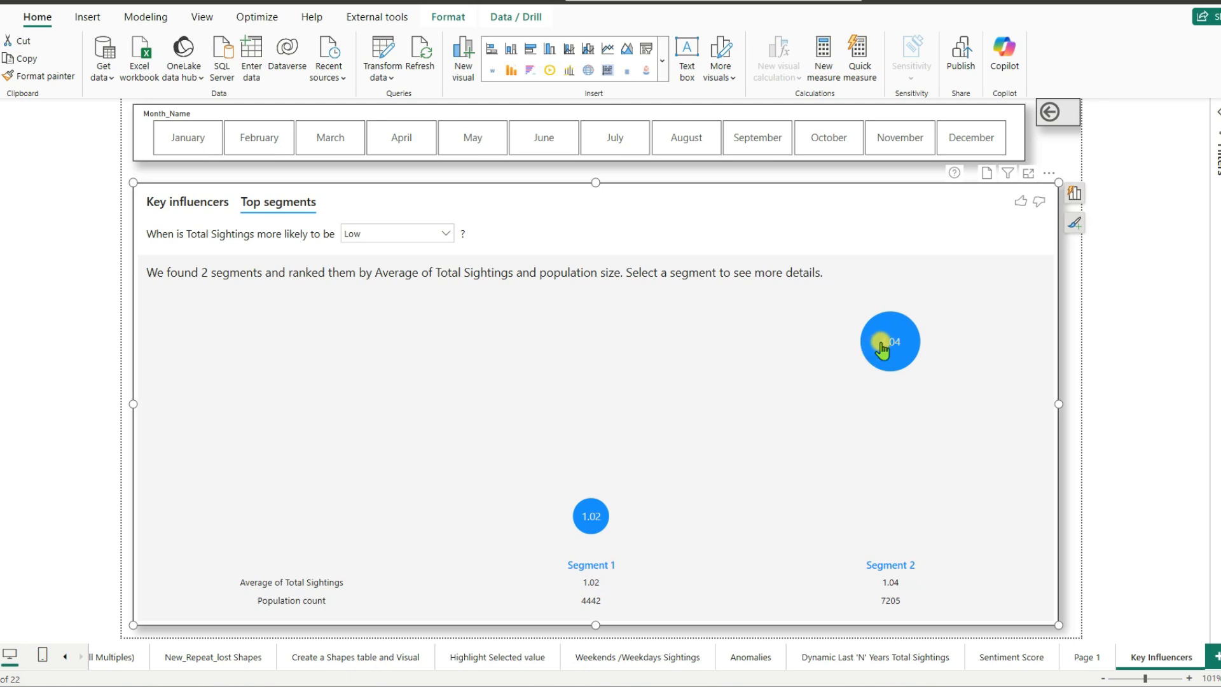
left_click(594, 519)
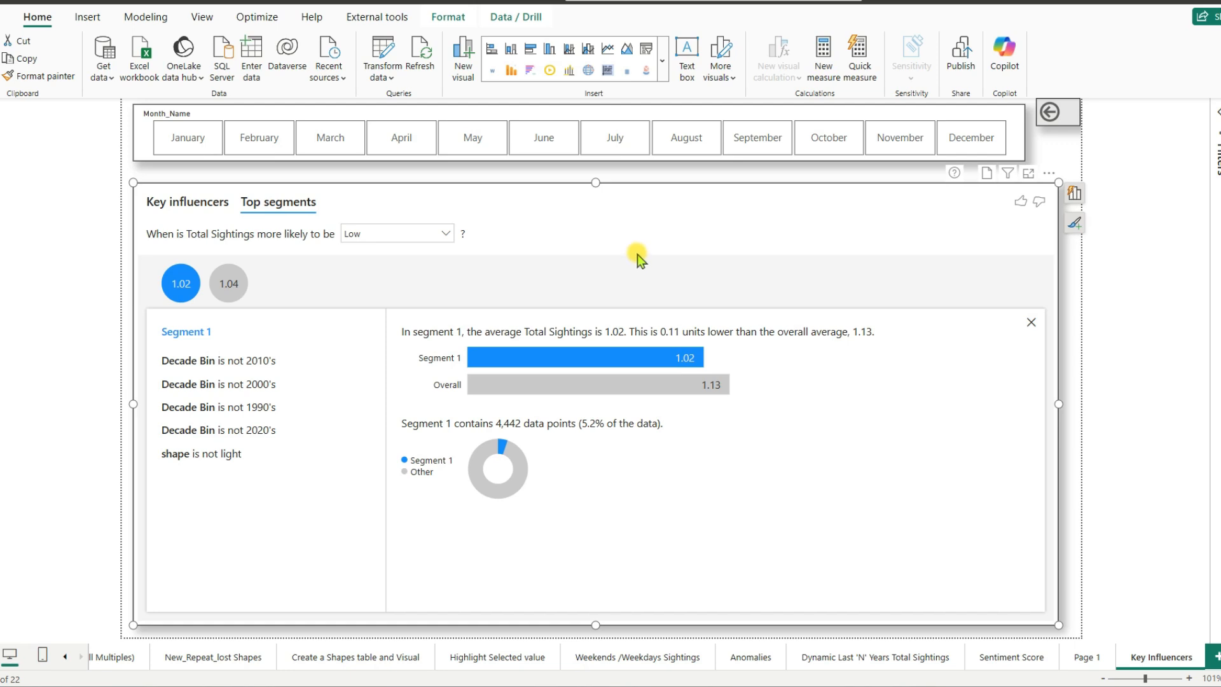
- Set the Count type to Absolute in the visual's Analysis formatting, and turn Top segments off and back on
left_click(1207, 164)
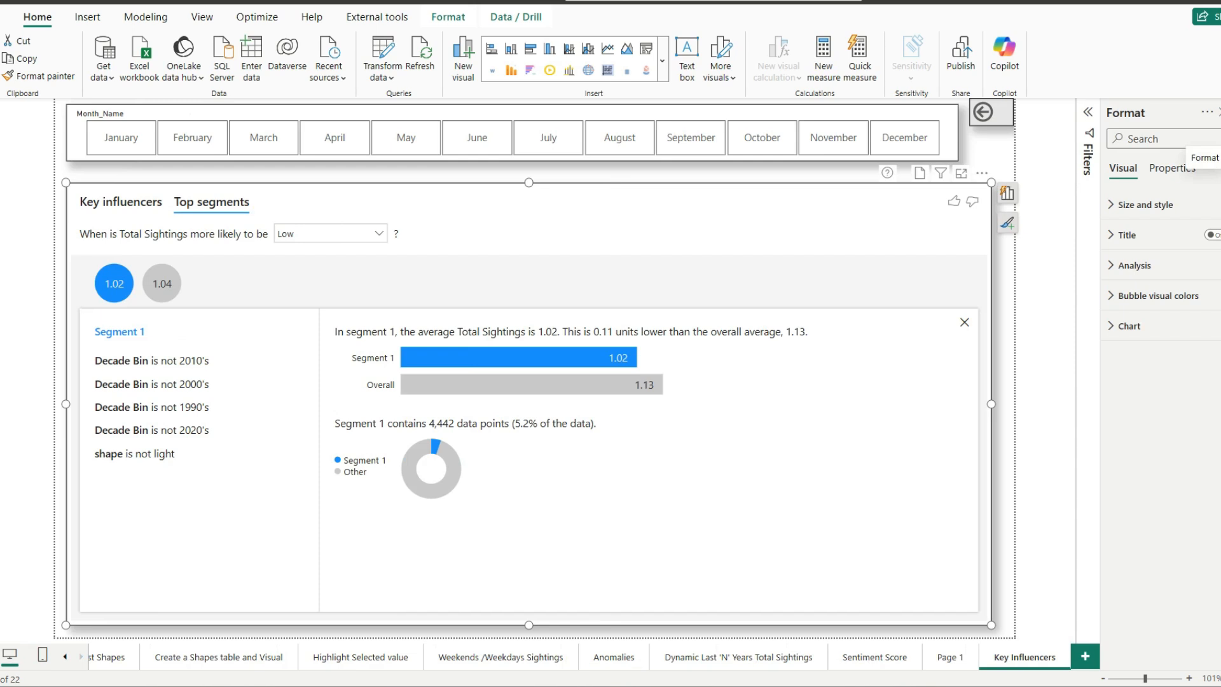
left_click(1113, 267)
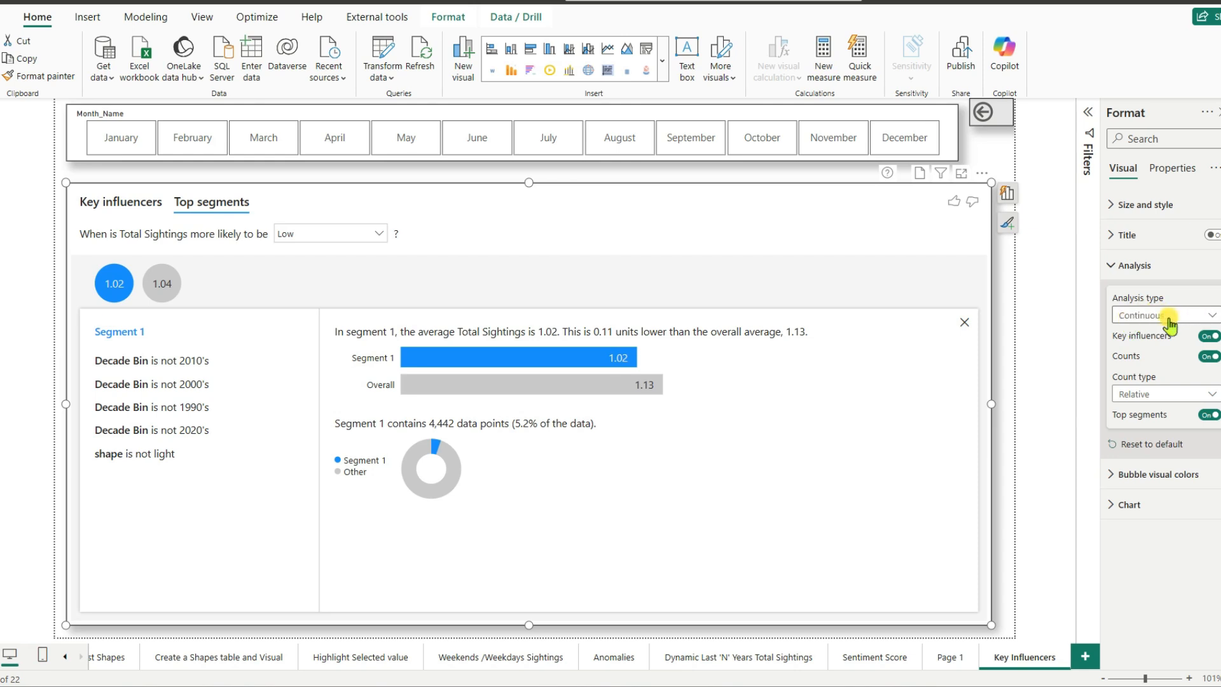
left_click(1206, 337)
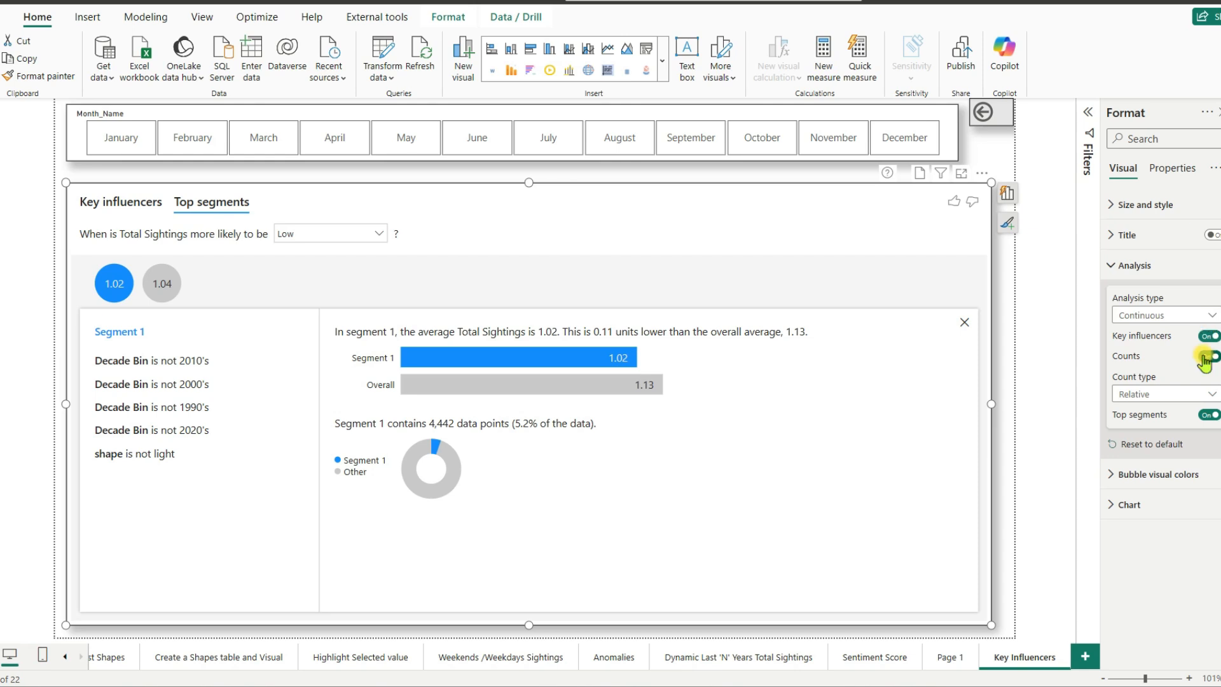
left_click(1169, 396)
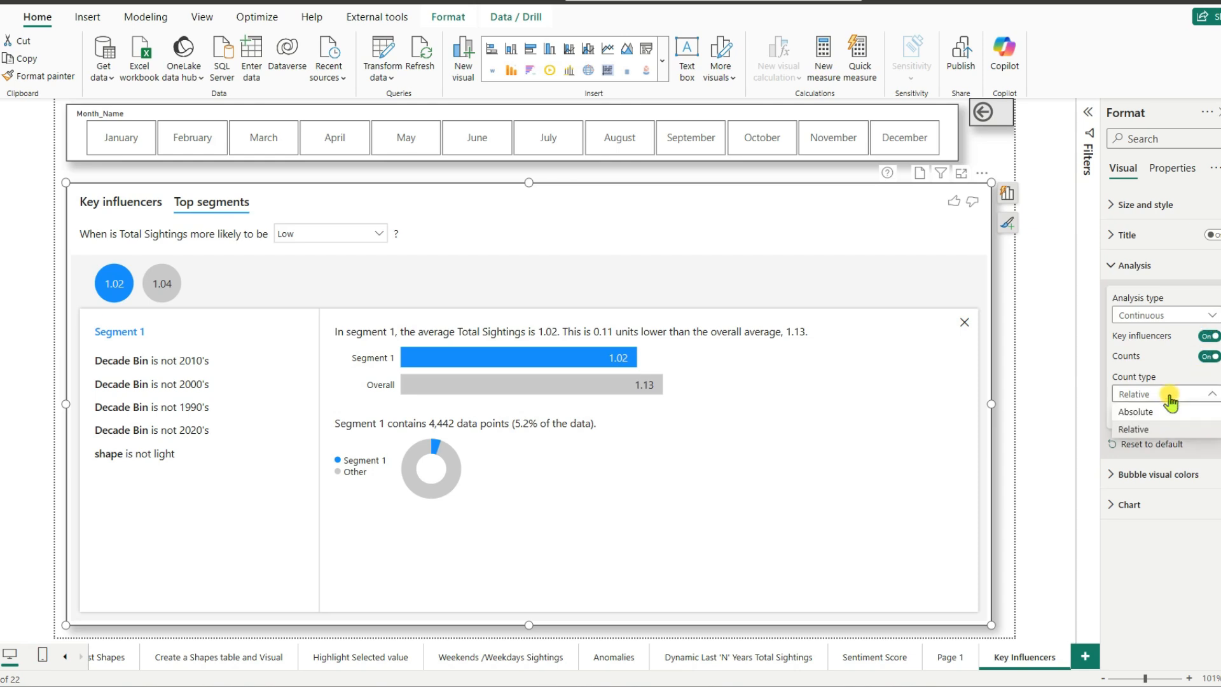
left_click(1155, 411)
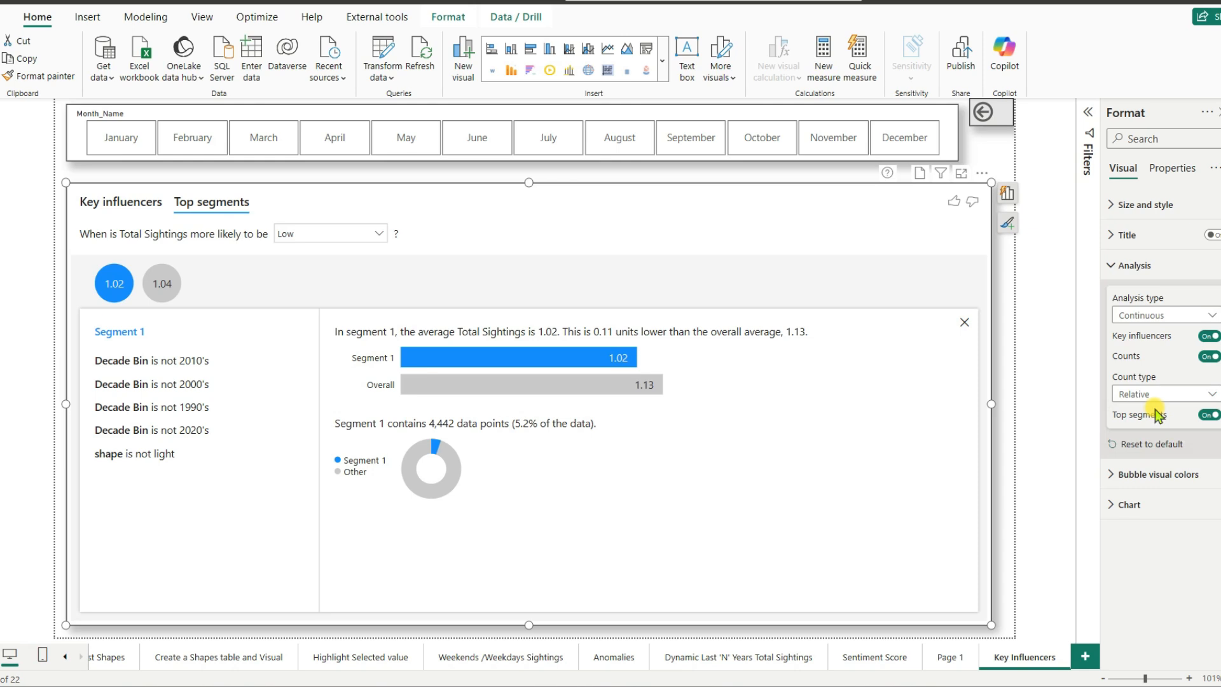
left_click(1209, 416)
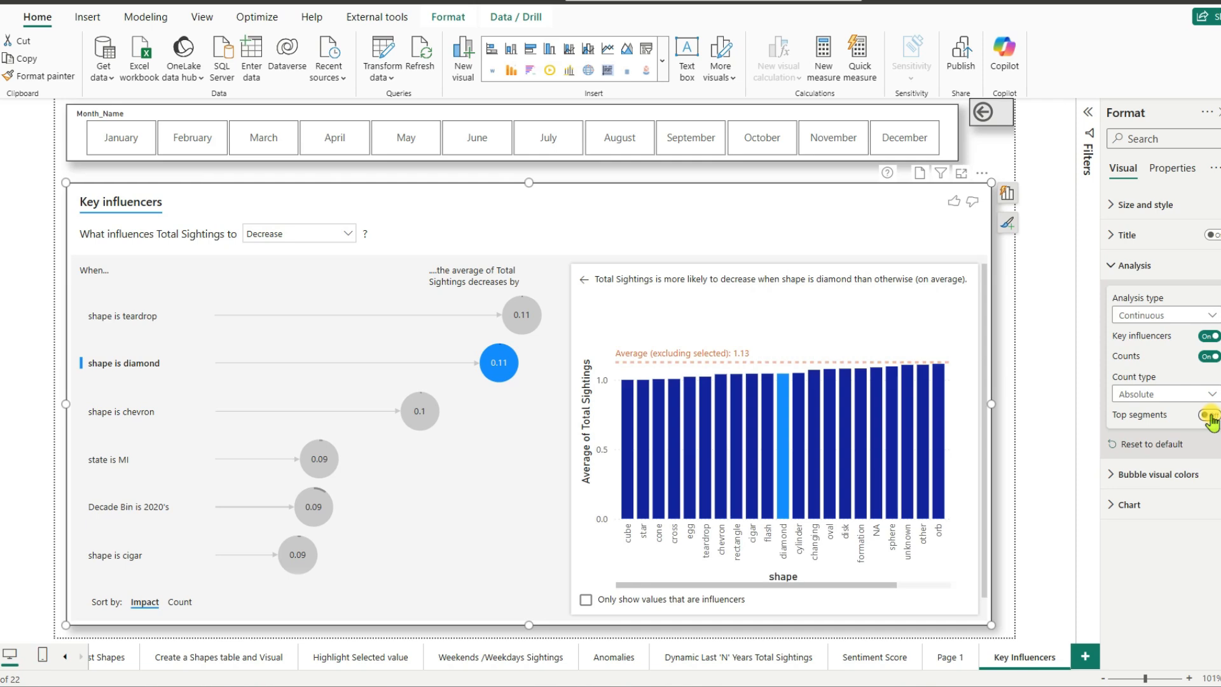
left_click(1209, 417)
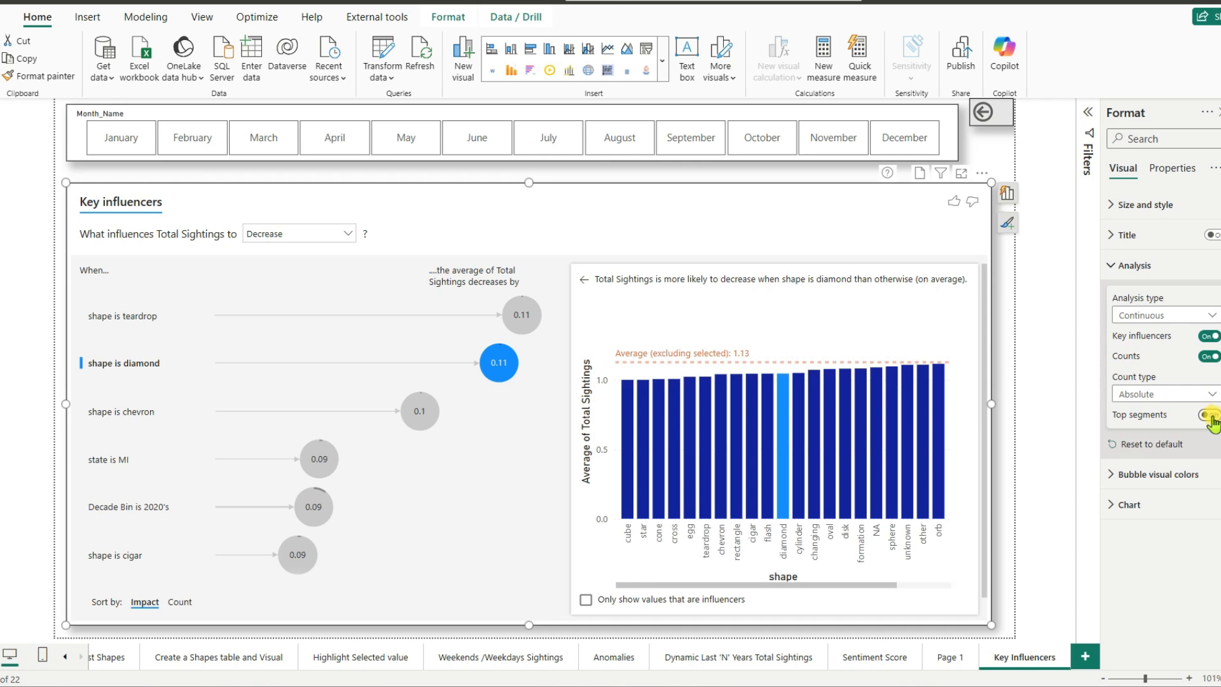
- Review the Bubble visual colors and Chart formatting options of the Key influencers visual
left_click(1110, 484)
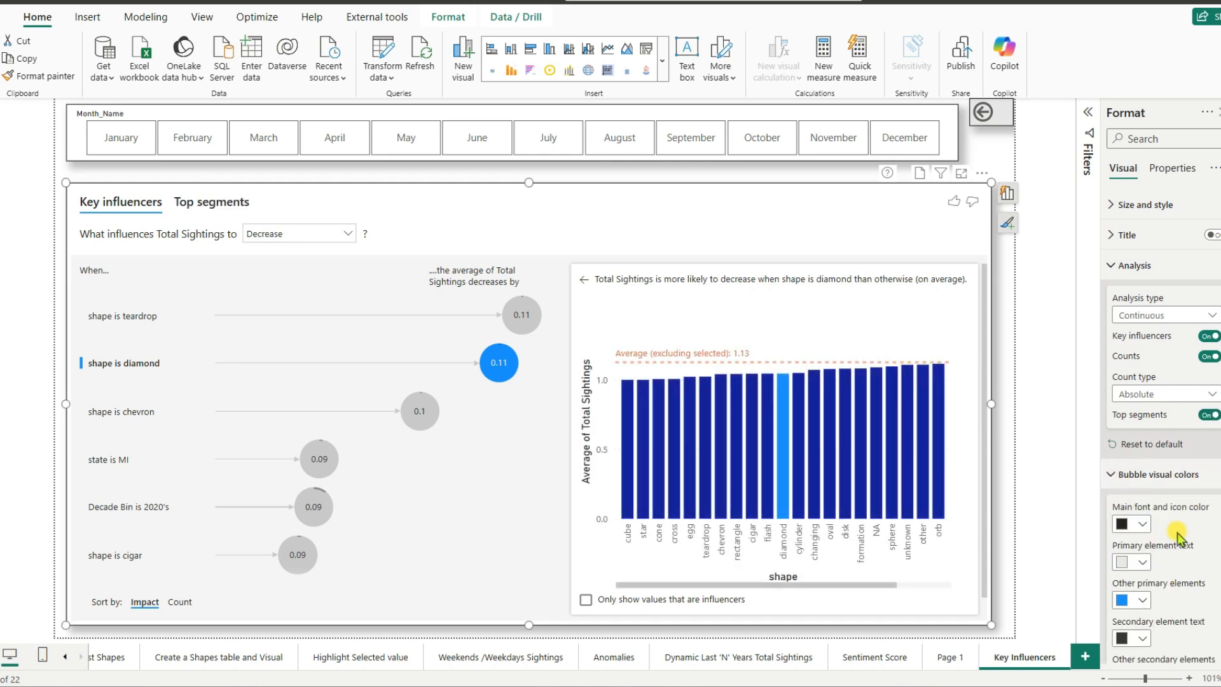
scroll(1183, 521, "down", 2)
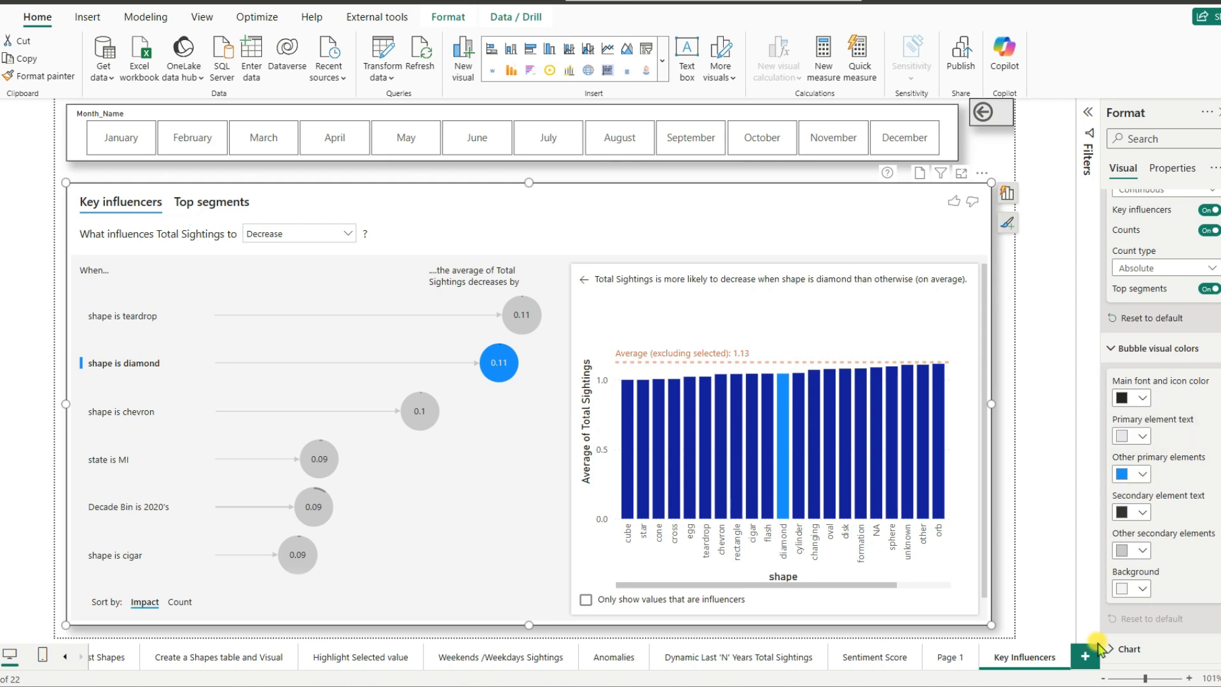
left_click(1118, 648)
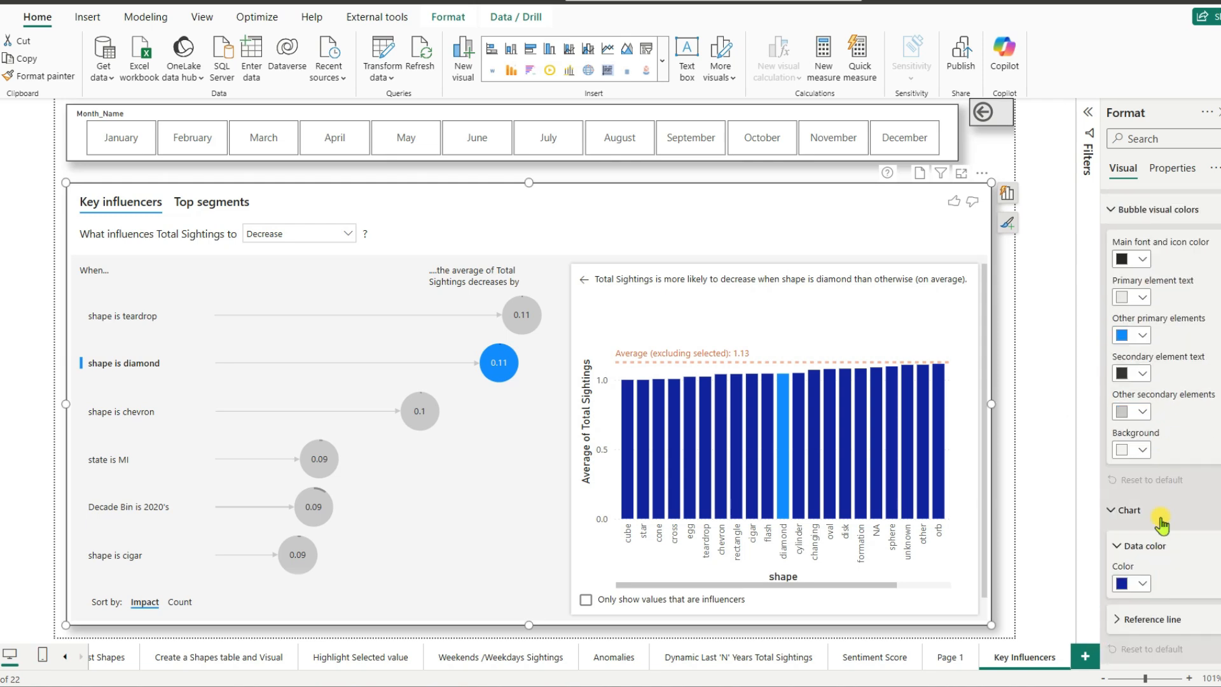
scroll(1162, 510, "up", 3)
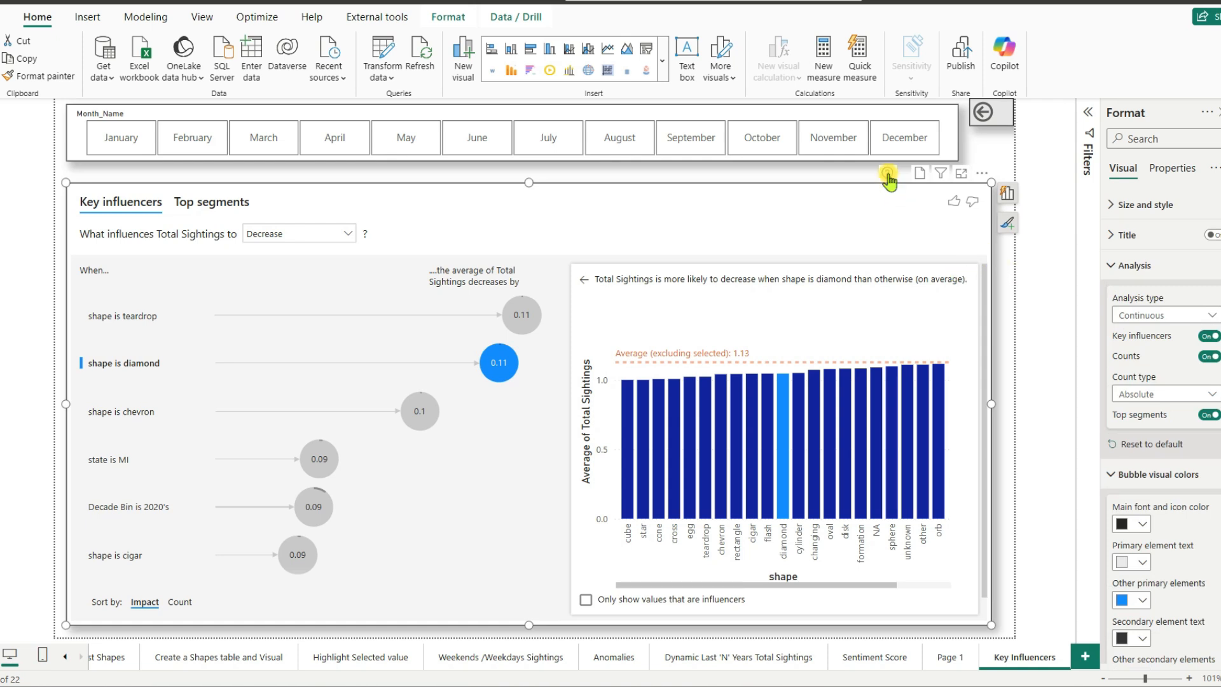
- Look through the full gallery of visual types, including the AI visuals
mouse_move(888, 180)
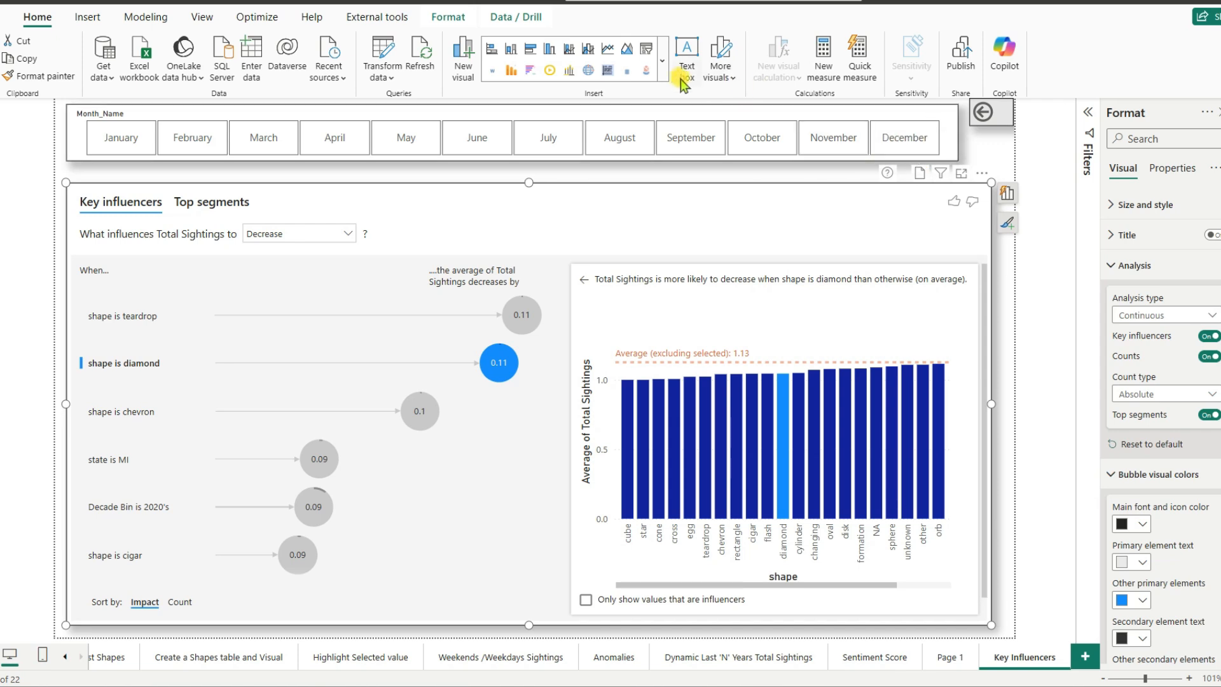
left_click(663, 63)
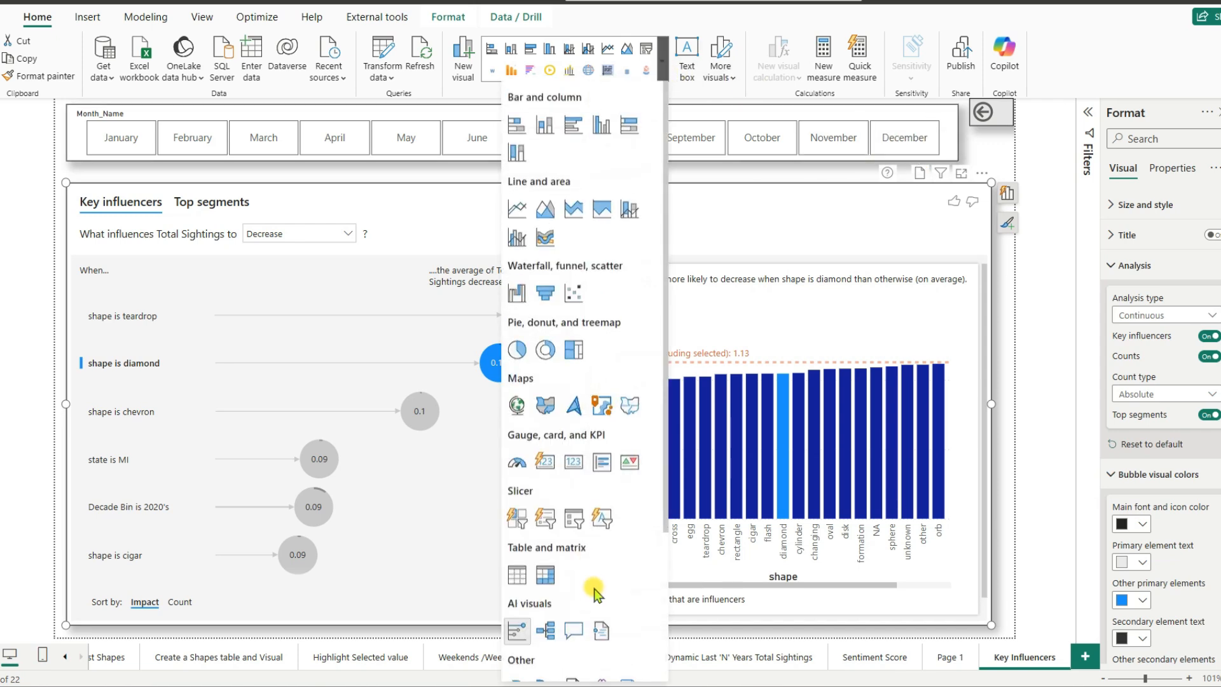
scroll(607, 556, "down", 3)
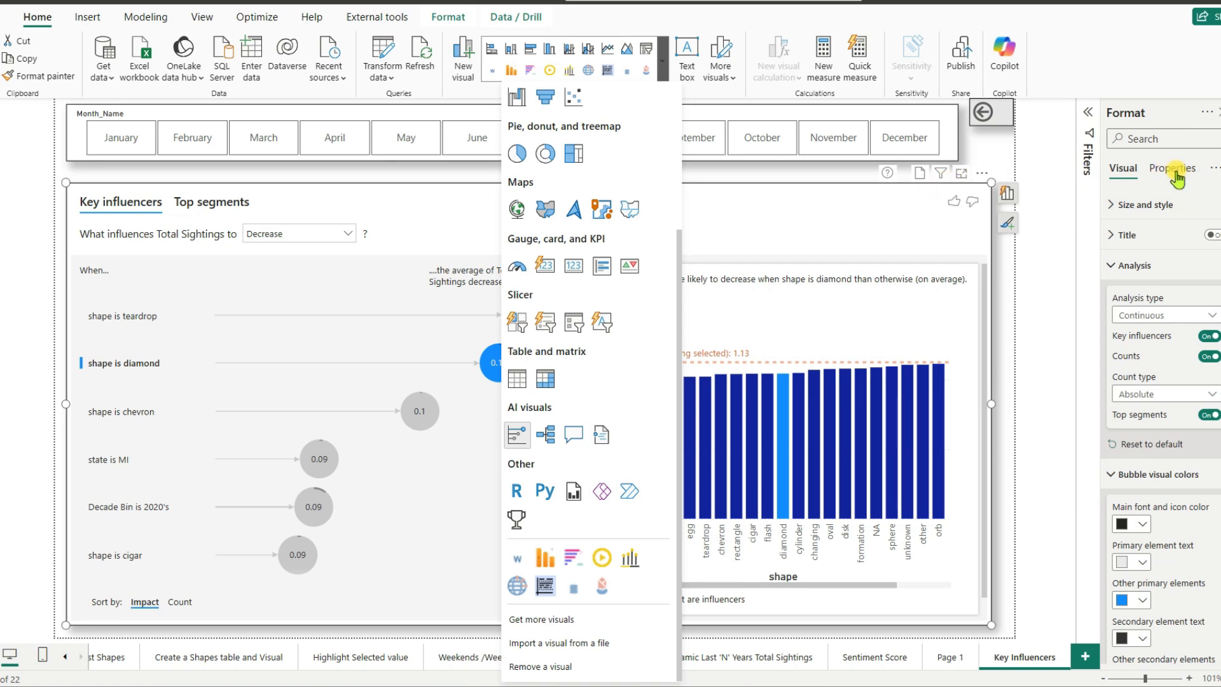
- Examine the visual's header icon settings and help tooltip text, and view its smart narrative
left_click(1175, 169)
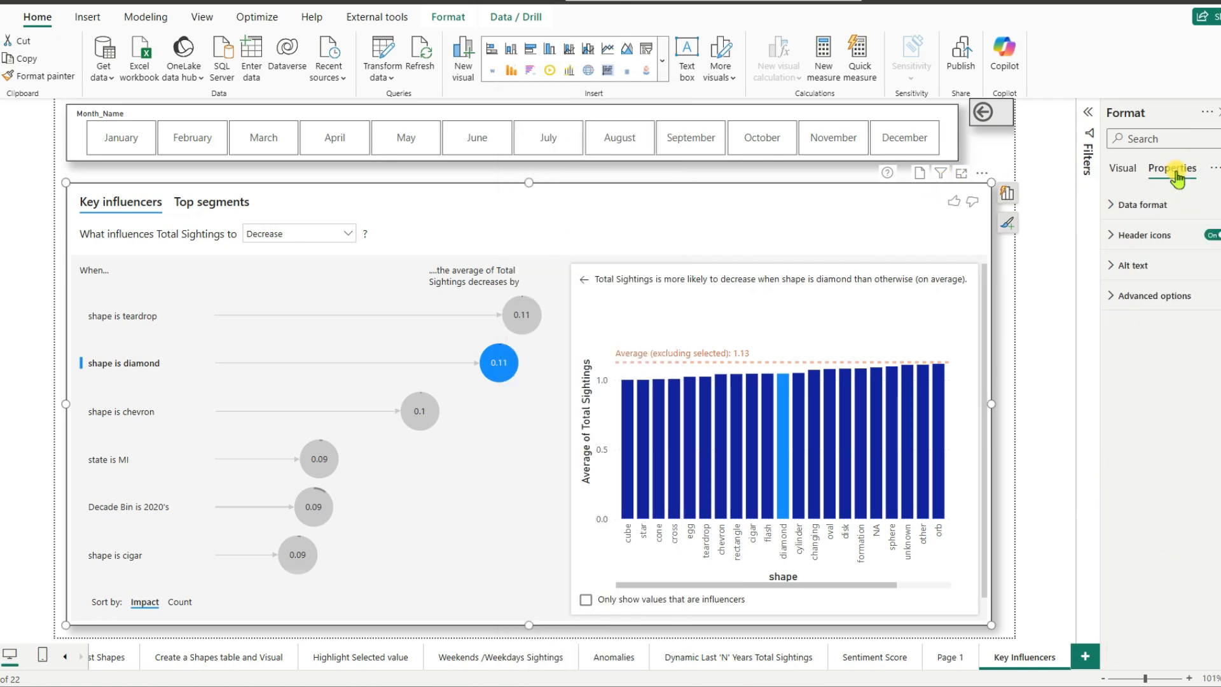
left_click(1112, 238)
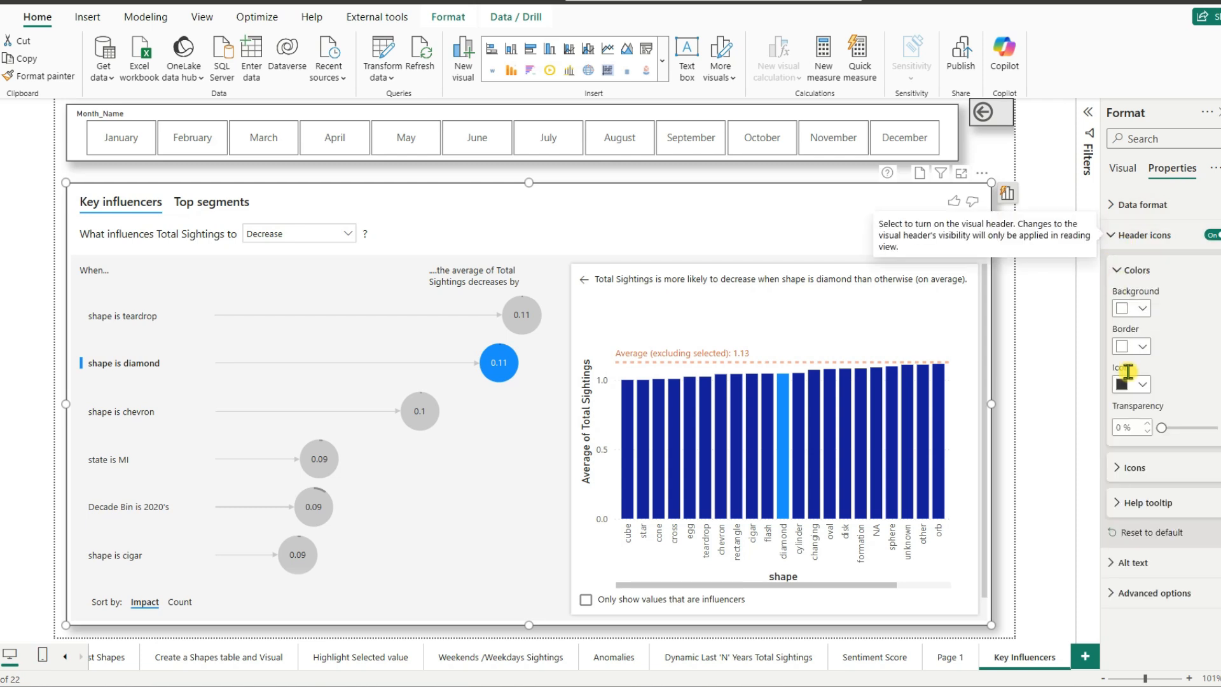
left_click(1124, 469)
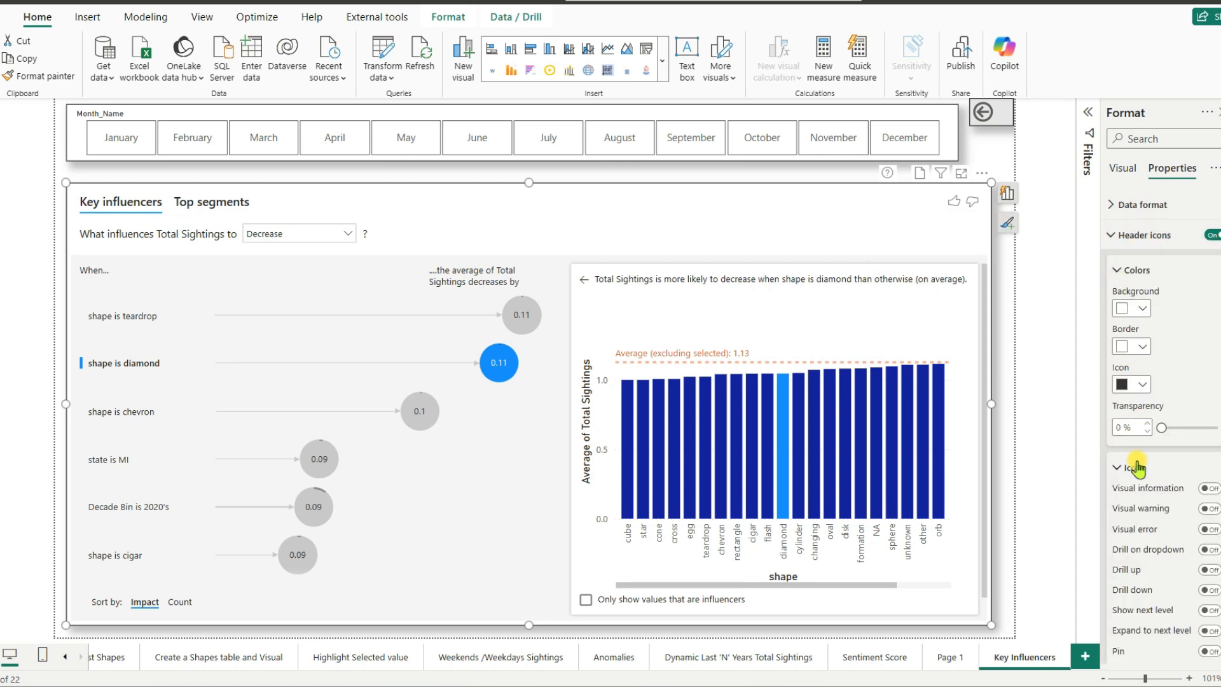
scroll(1160, 439, "down", 4)
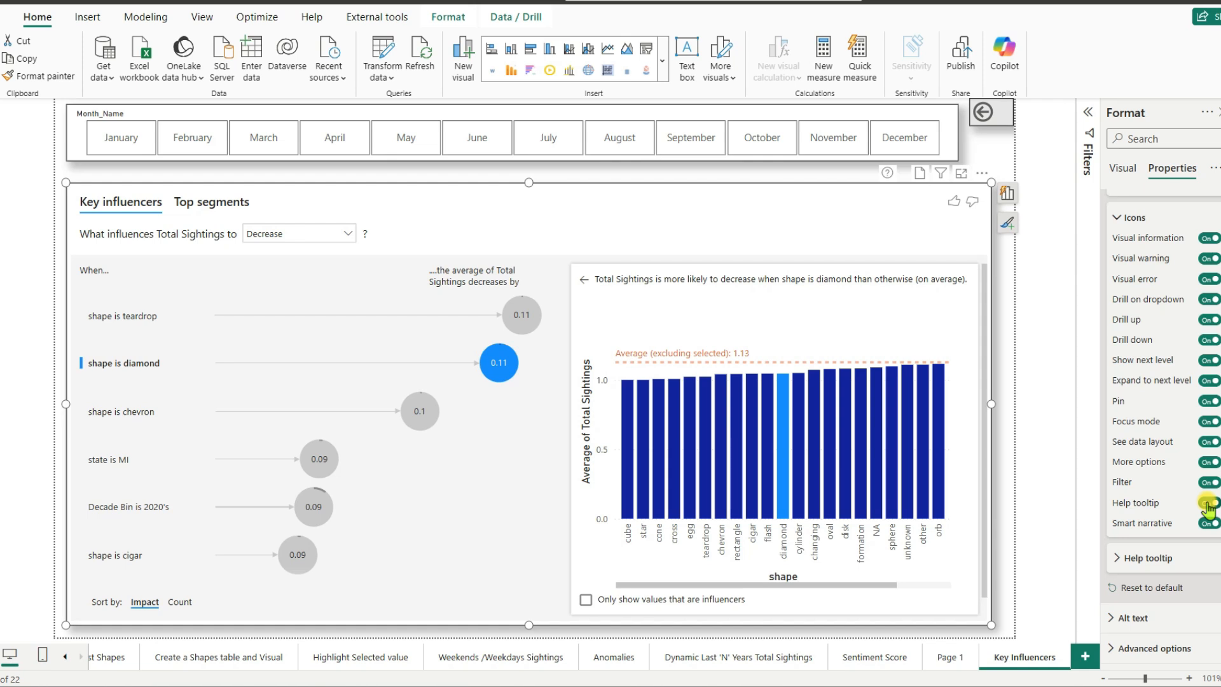
left_click(1159, 559)
scroll(1167, 547, "down", 4)
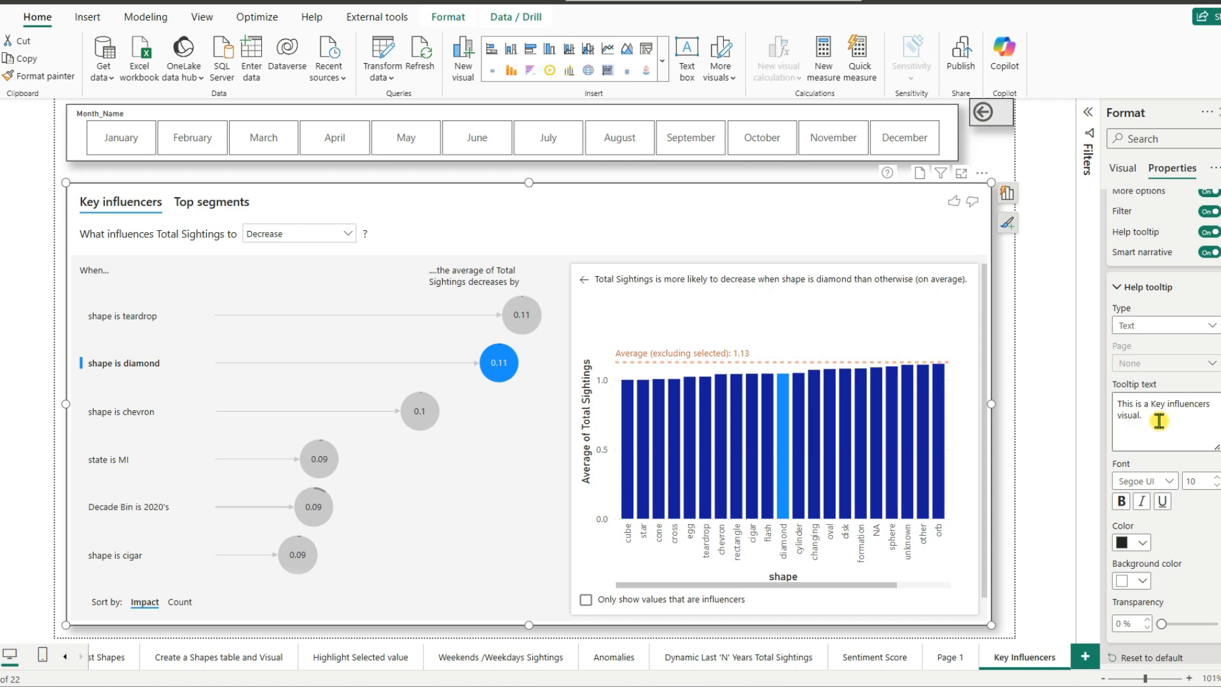
left_click_drag(1159, 420, 1110, 407)
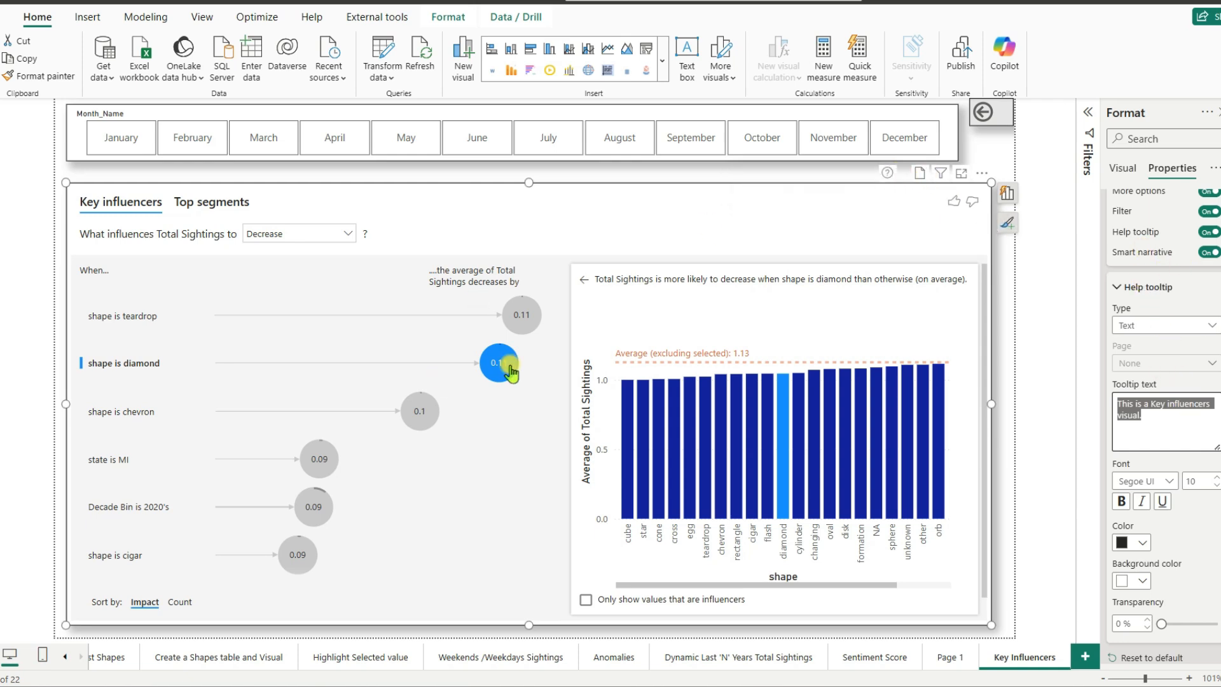
left_click(921, 175)
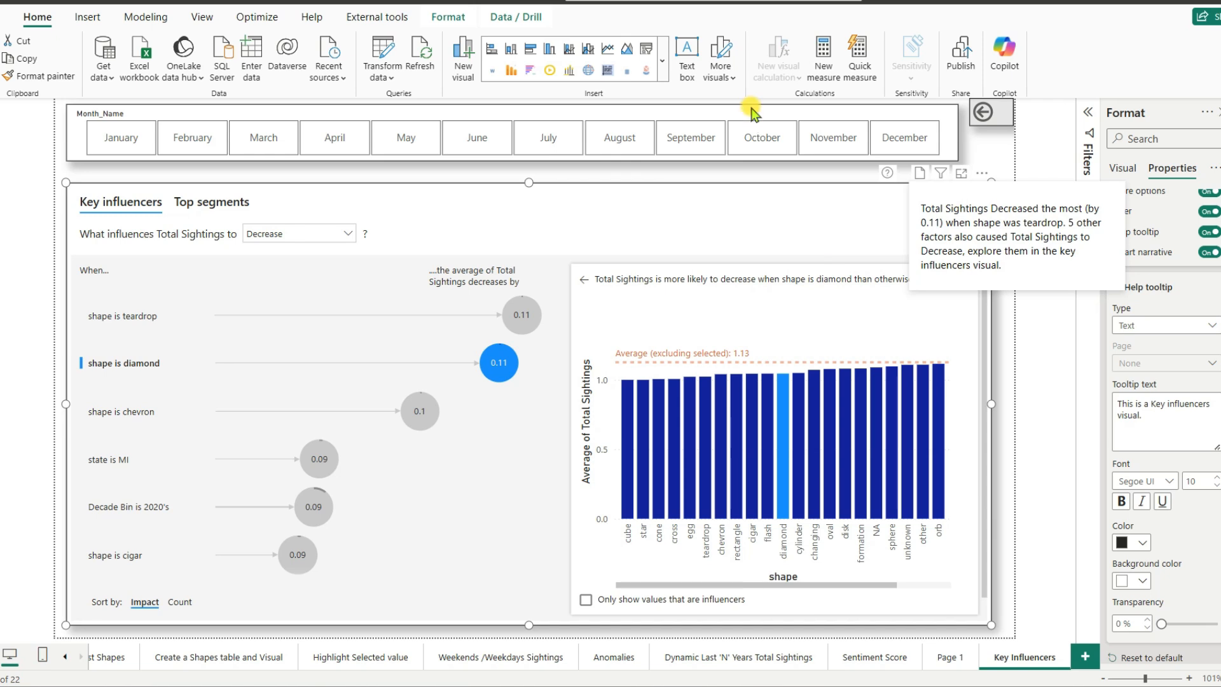
- Convert the Key influencers visual to a Decomposition tree and open the split choices for Total Sightings
left_click(663, 67)
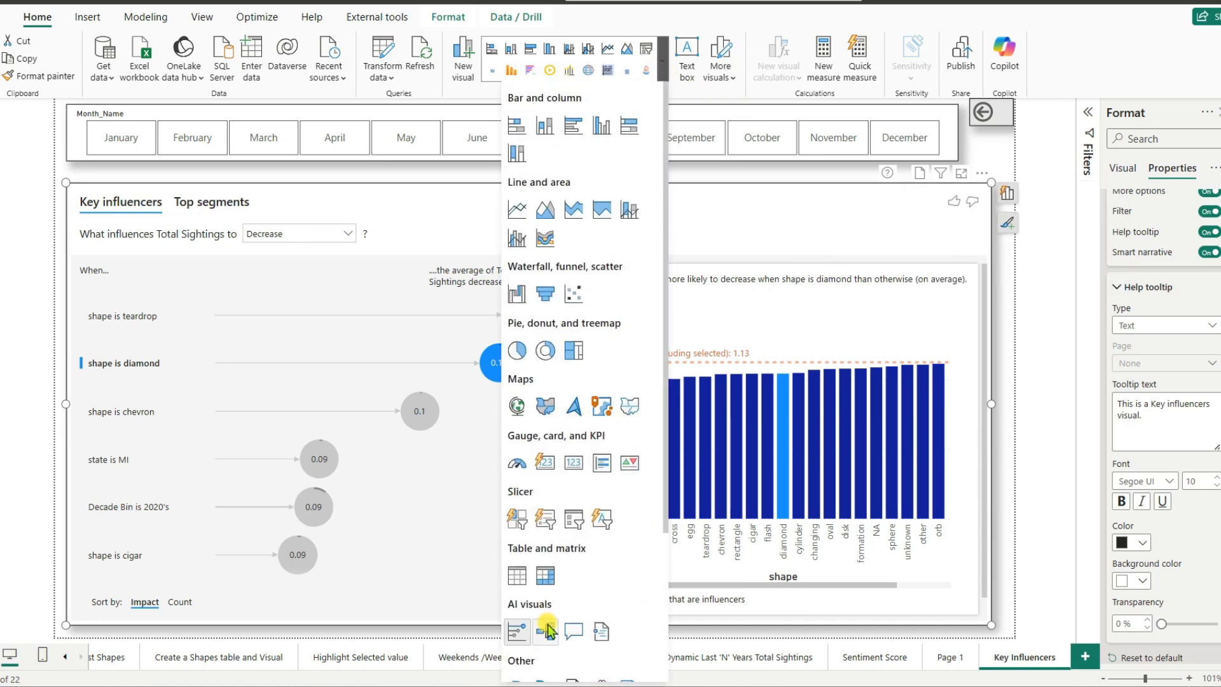
left_click(547, 630)
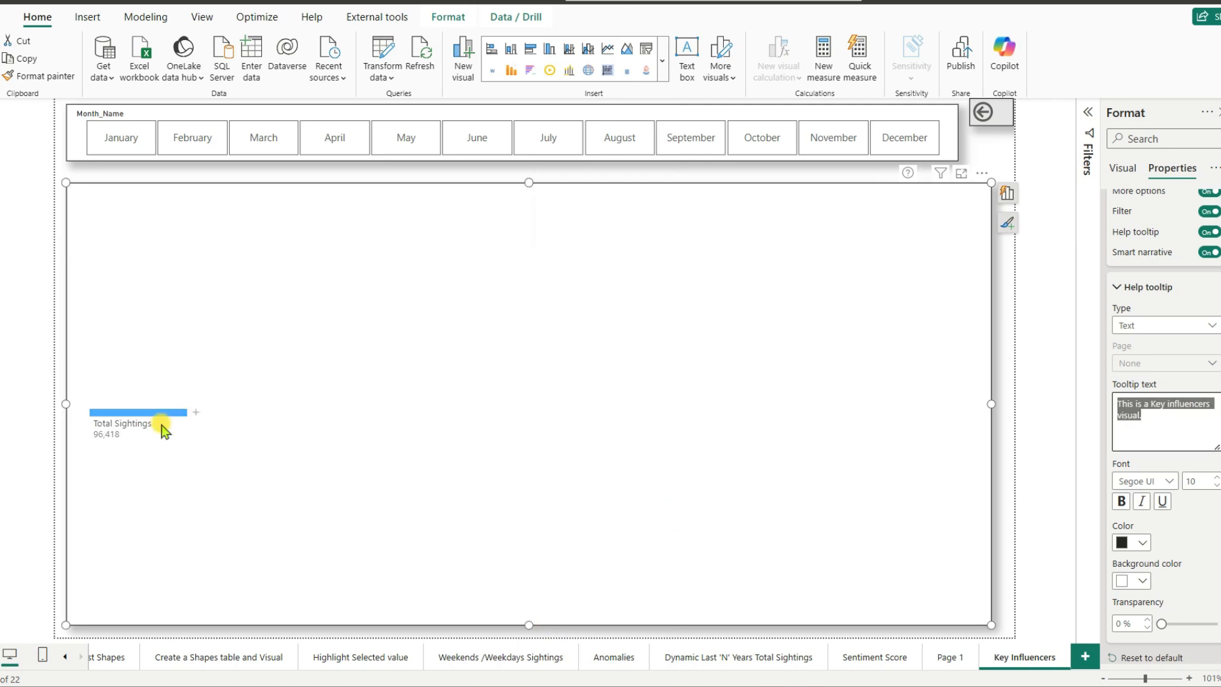
left_click(198, 417)
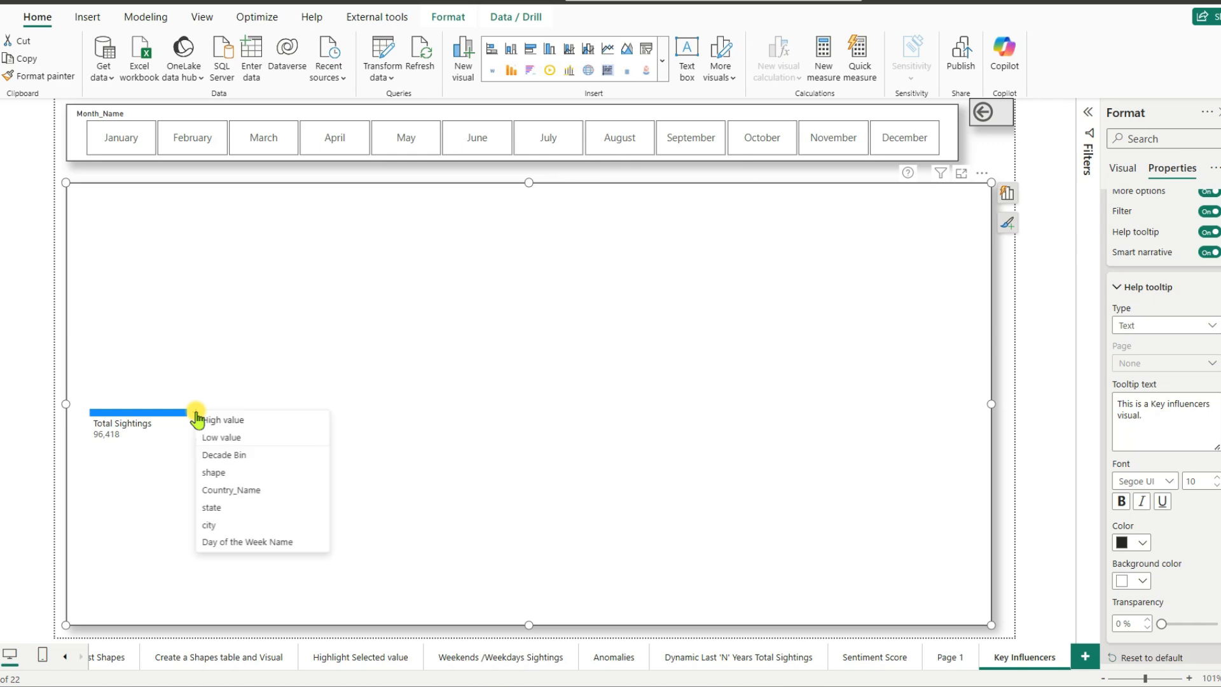